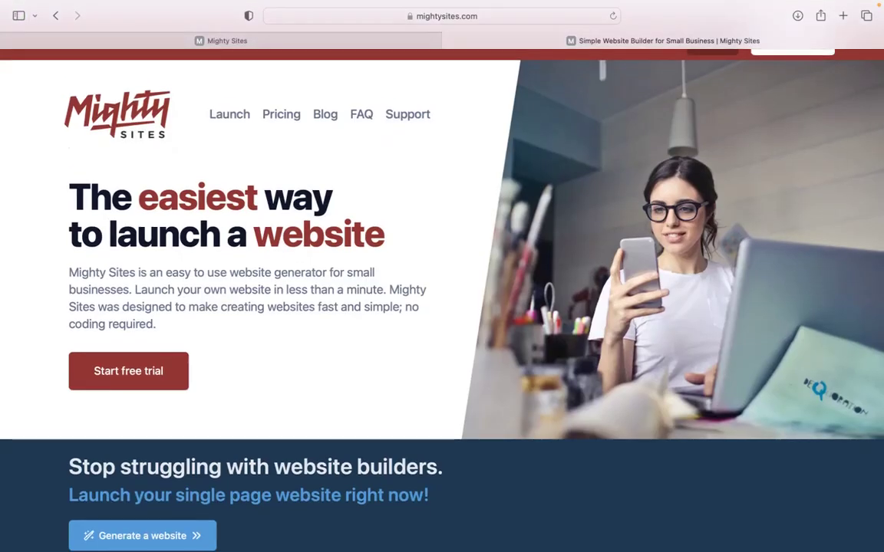
# - Scroll through the Mighty Sites homepage, then go to the 'Let's build another site!' market page
pyautogui.scroll(-3, 442, 307)
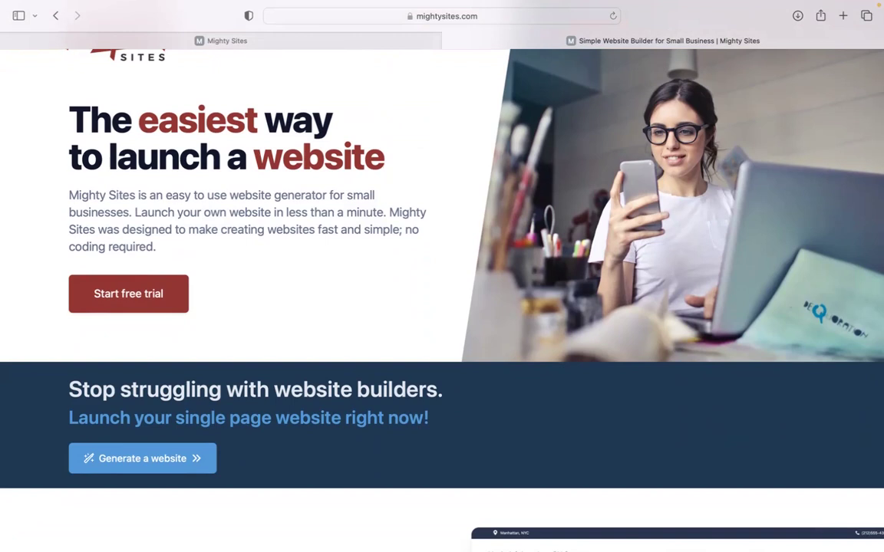
pyautogui.scroll(-3, 442, 307)
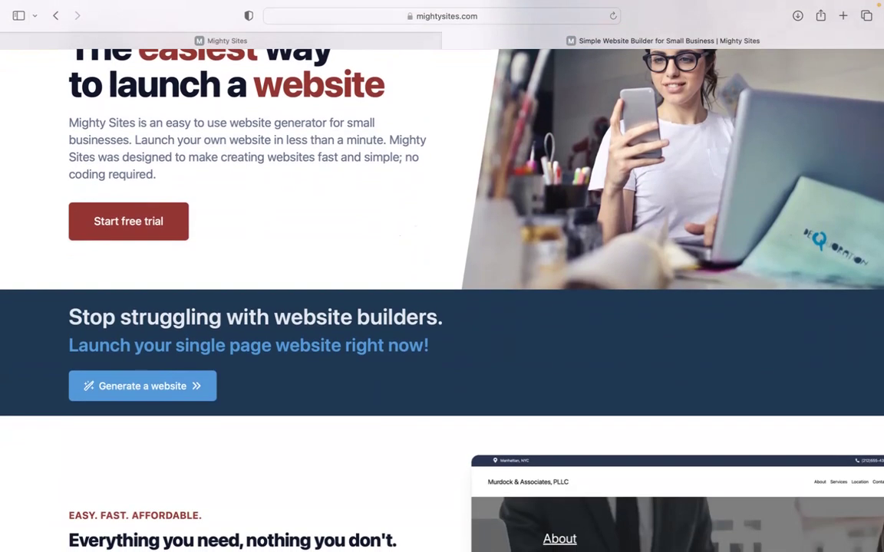
pyautogui.scroll(-2, 442, 307)
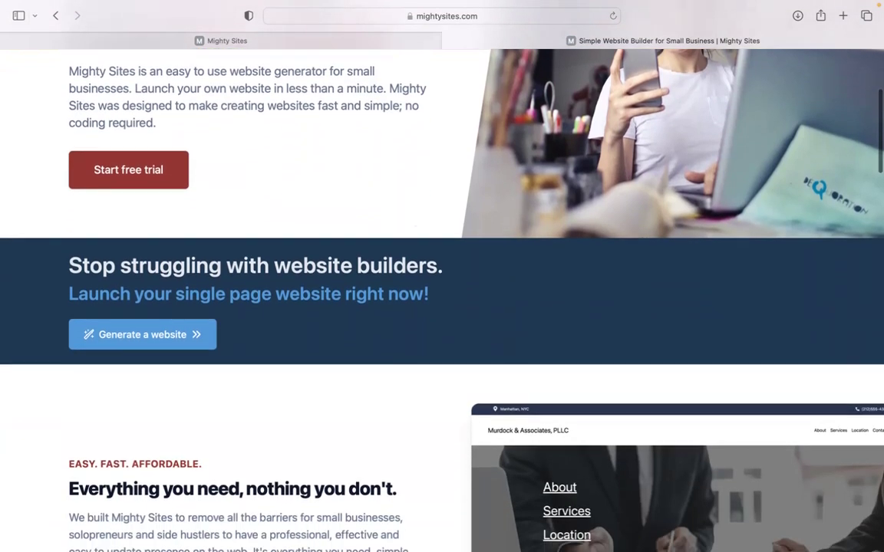
pyautogui.scroll(-2, 442, 307)
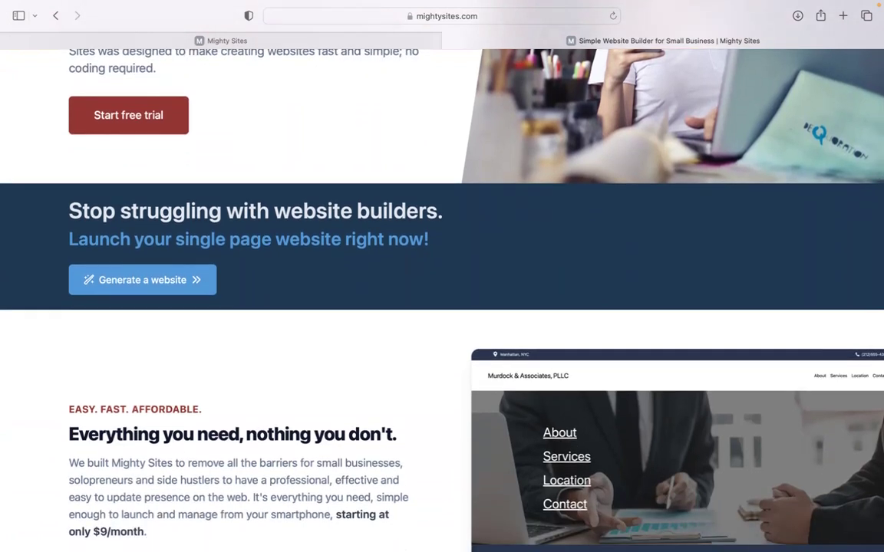
pyautogui.scroll(-2, 442, 307)
pyautogui.scroll(-2, 442, 307)
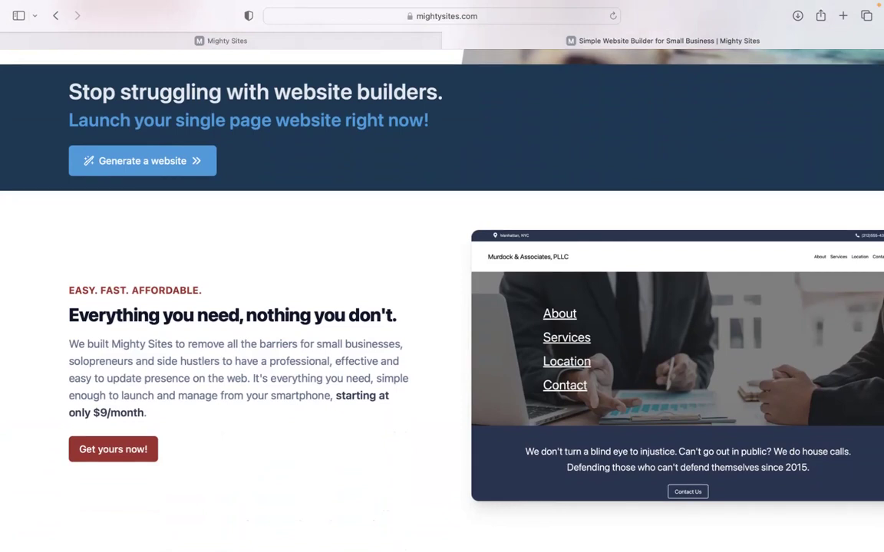
pyautogui.scroll(-2, 442, 307)
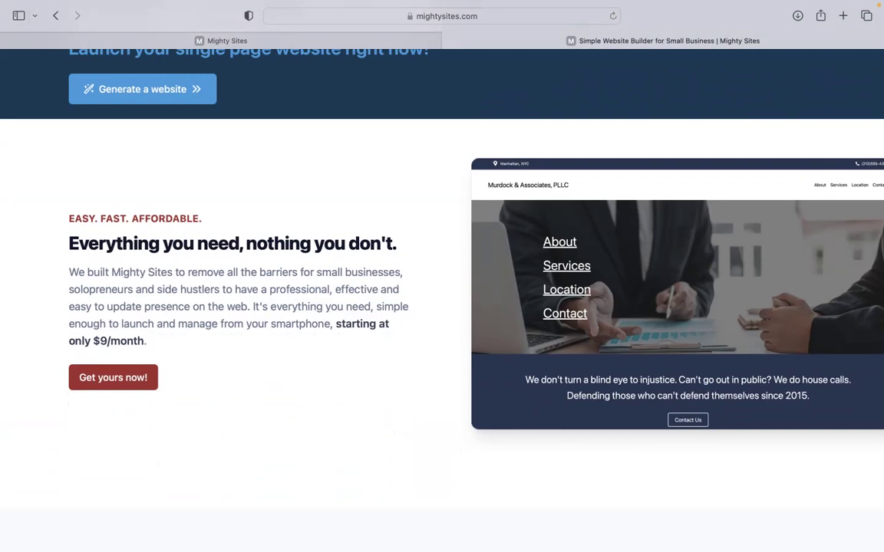
pyautogui.scroll(-1, 442, 307)
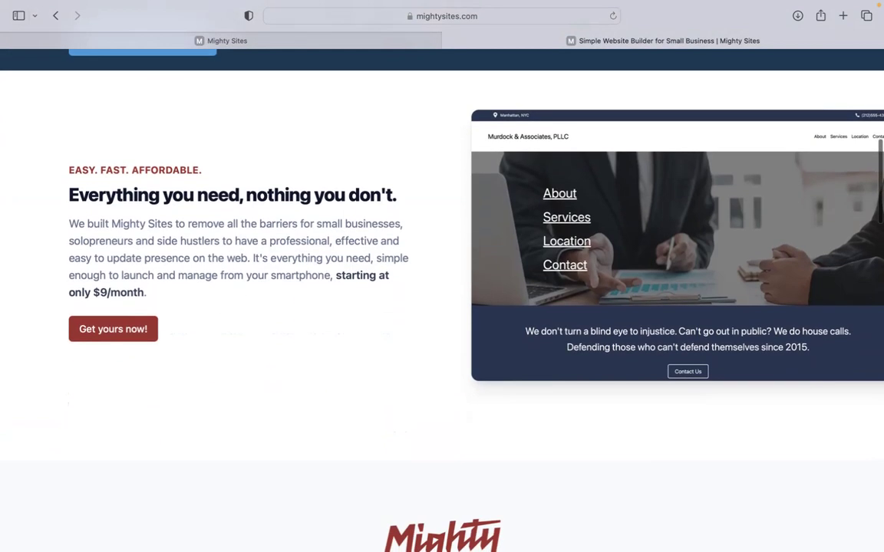
pyautogui.scroll(-8, 442, 307)
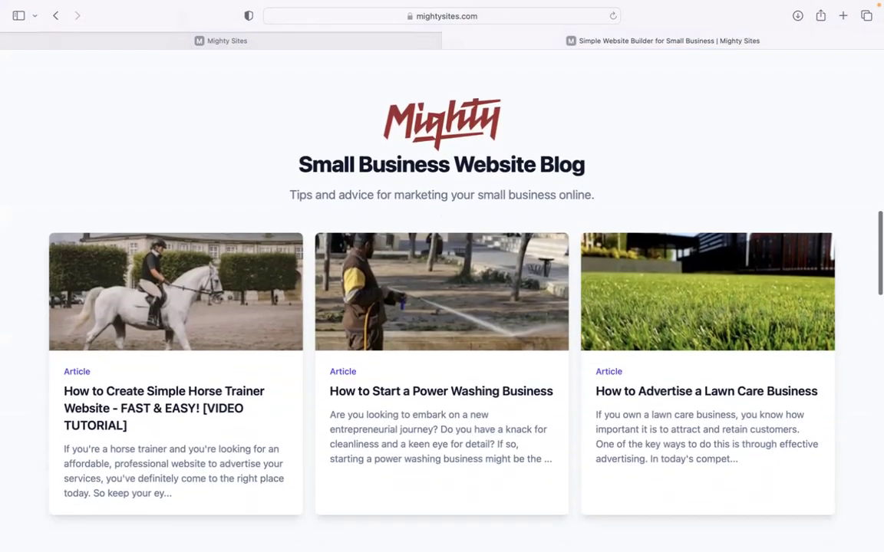
pyautogui.scroll(-6, 442, 307)
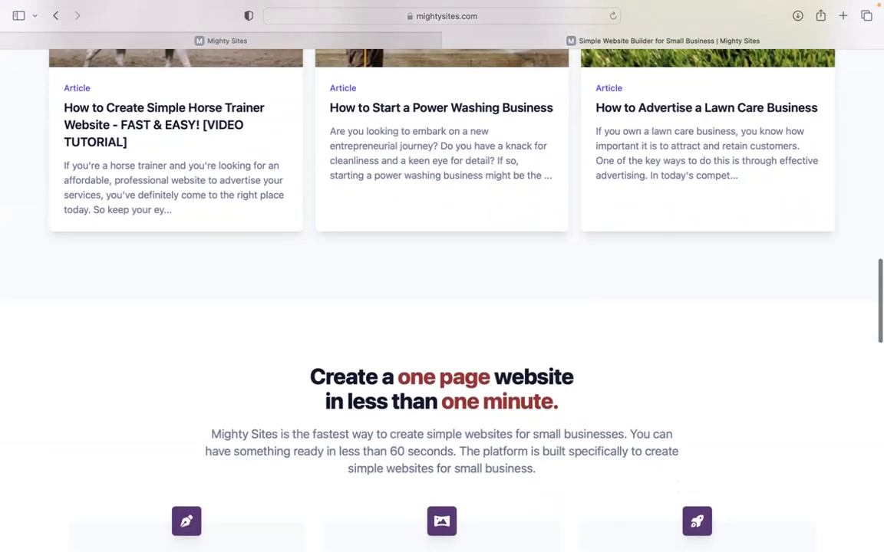
pyautogui.scroll(-5, 442, 307)
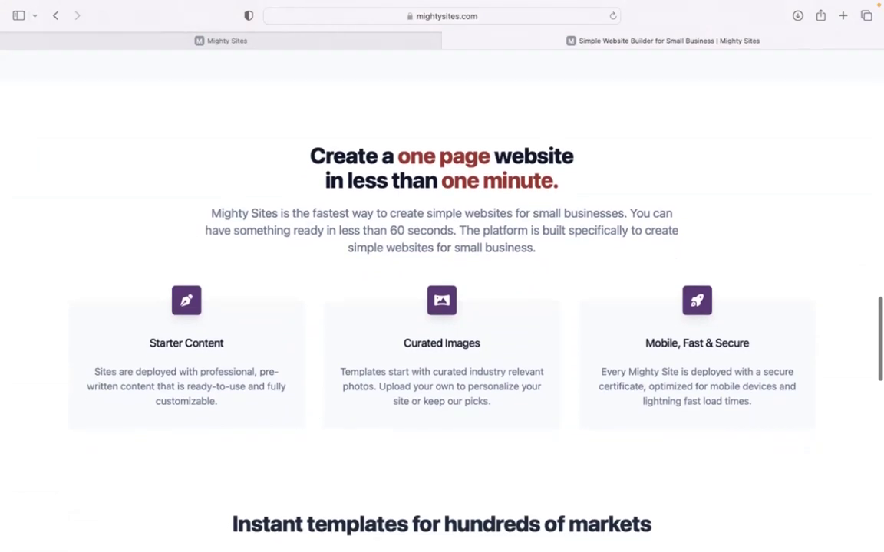
pyautogui.scroll(-1, 442, 307)
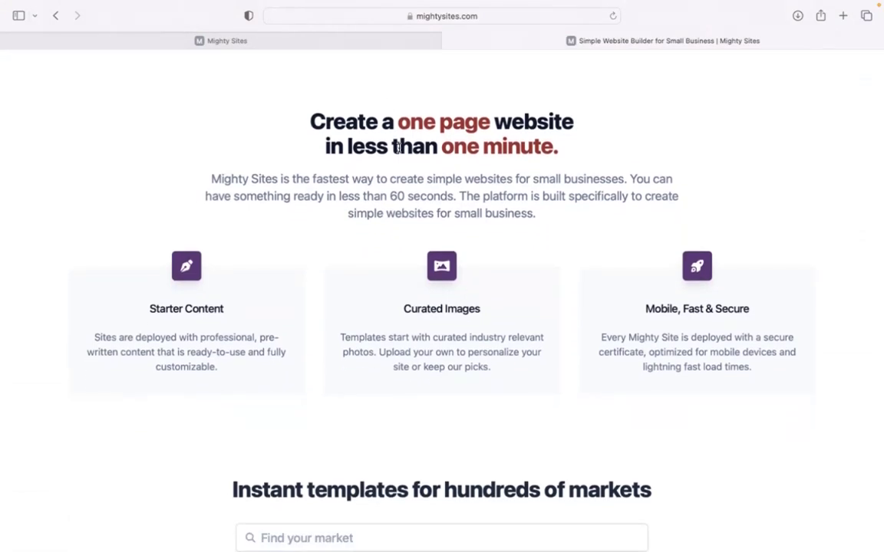
pyautogui.click(342, 38)
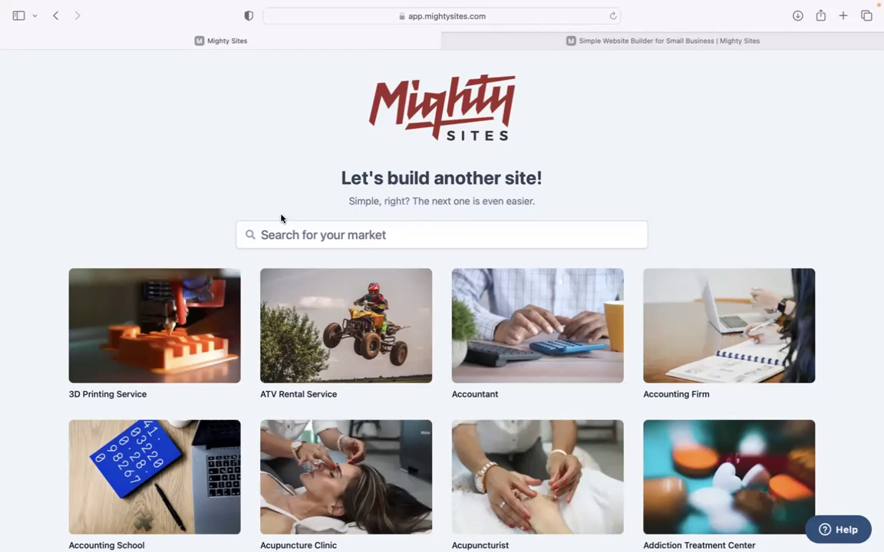
# - Search the market templates for 'aer', fixing a typo, to surface Aerobics Instructor
pyautogui.scroll(-2, 281, 217)
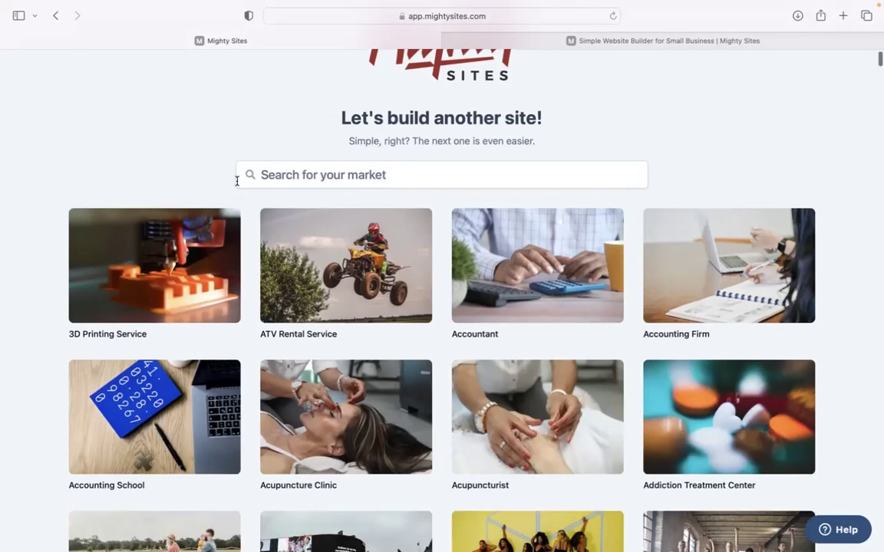
pyautogui.scroll(-5, 276, 105)
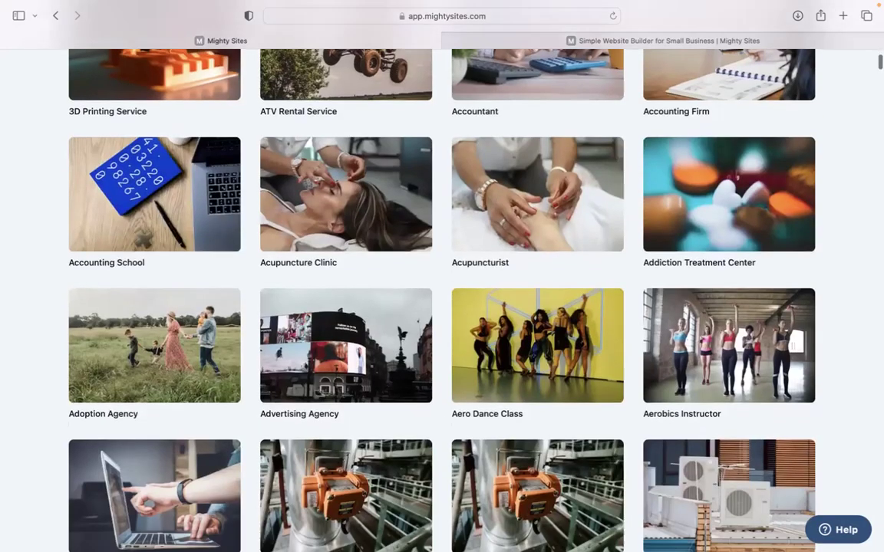
pyautogui.scroll(-6, 442, 299)
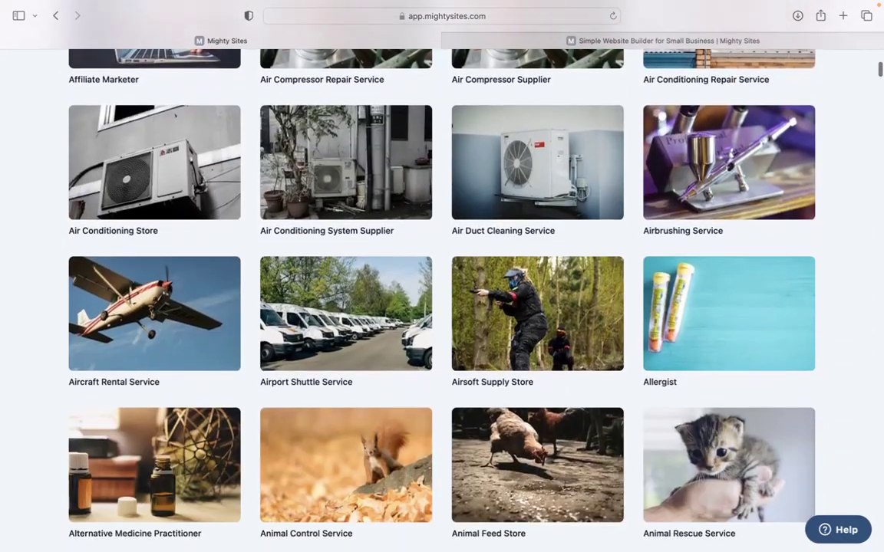
pyautogui.scroll(-4, 442, 299)
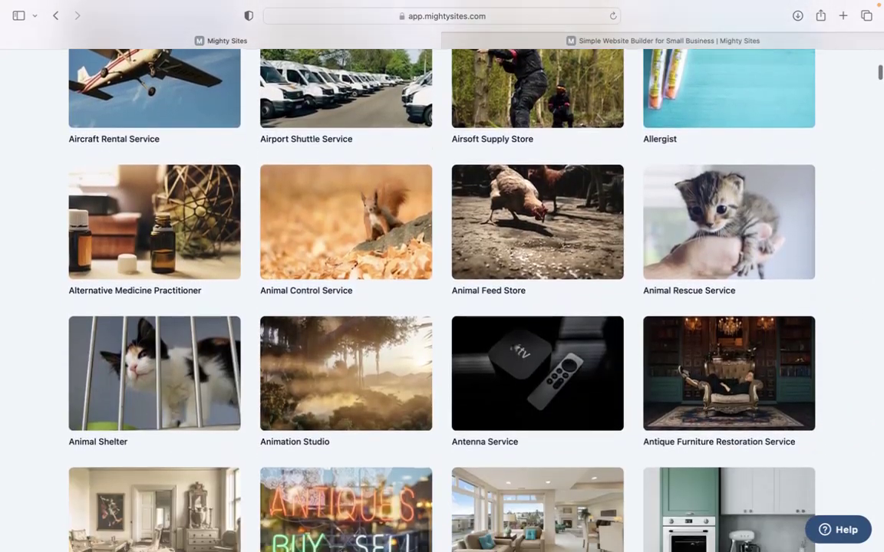
pyautogui.scroll(12, 442, 277)
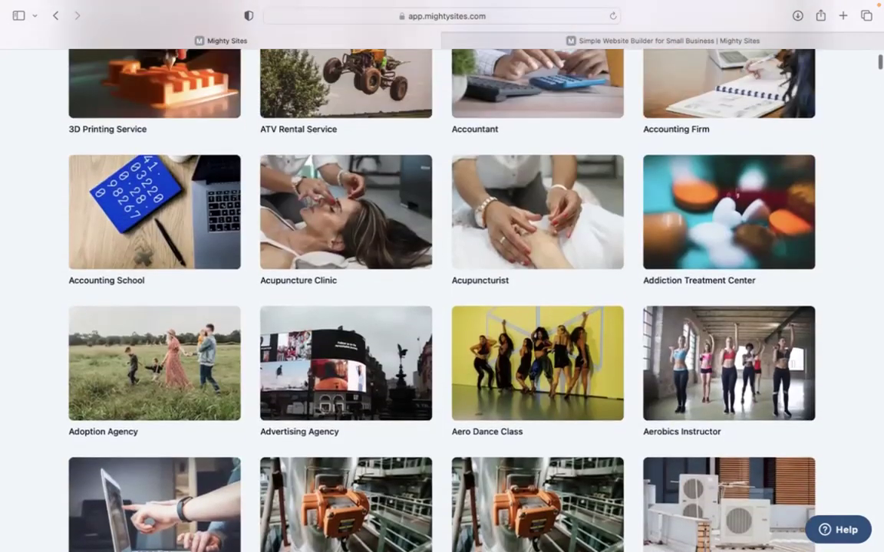
pyautogui.scroll(4, 442, 276)
pyautogui.click(321, 237)
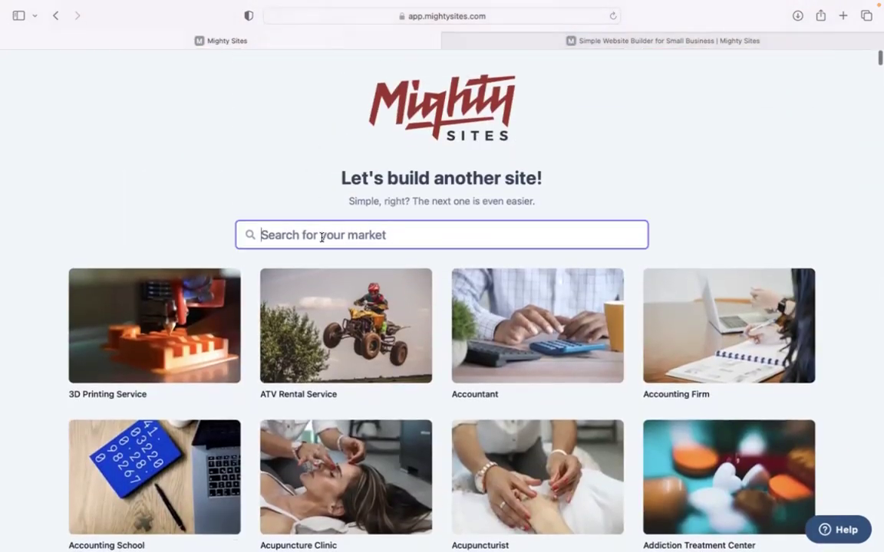
pyautogui.write('aeor')
pyautogui.press('BackSpace')
pyautogui.press('BackSpace')
pyautogui.press('BackSpace')
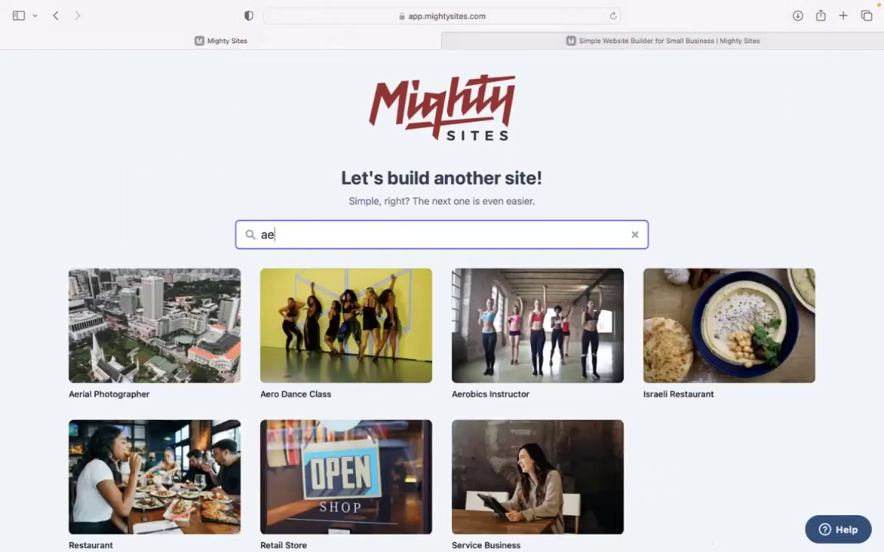
pyautogui.write('er')
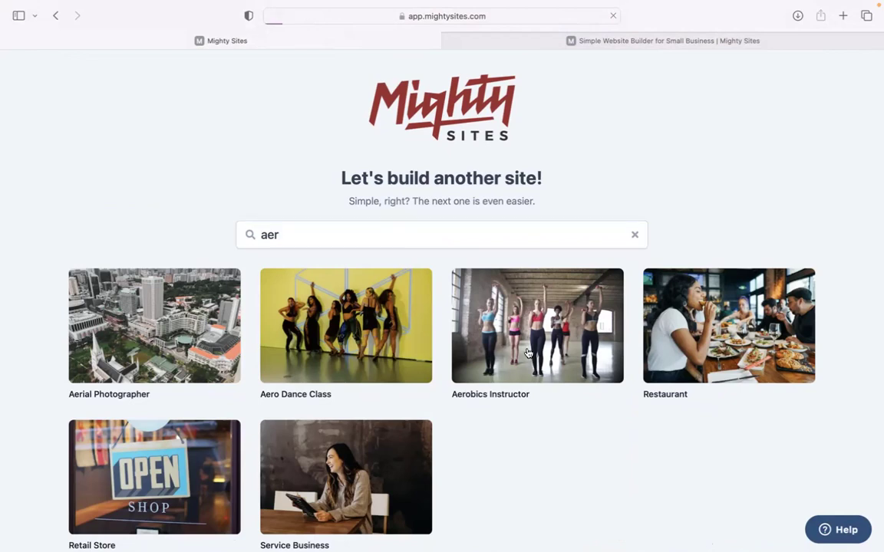
# - Pick Aerobics Instructor and submit PrimeBody Fitness in Denver, Colorado as a Service business
pyautogui.click(476, 321)
pyautogui.write('PrimeBody Fitness')
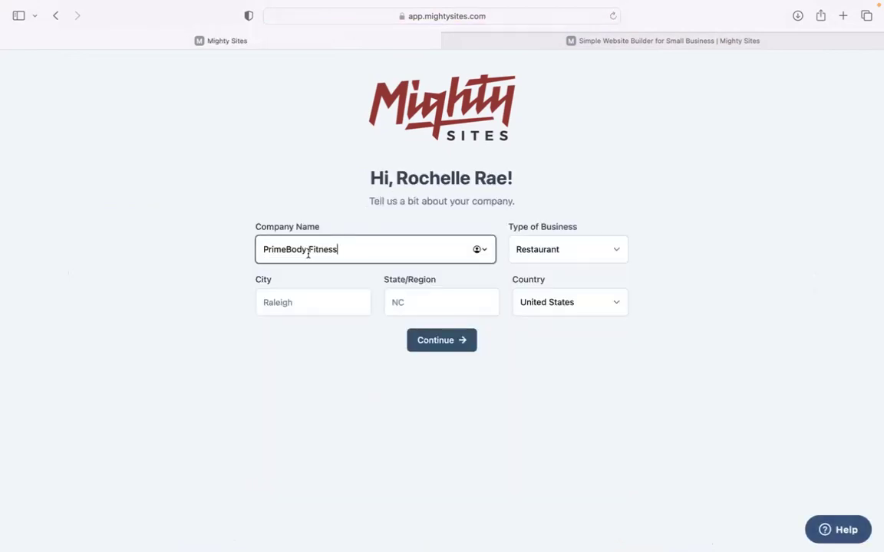
pyautogui.press('Tab')
pyautogui.write('Denver')
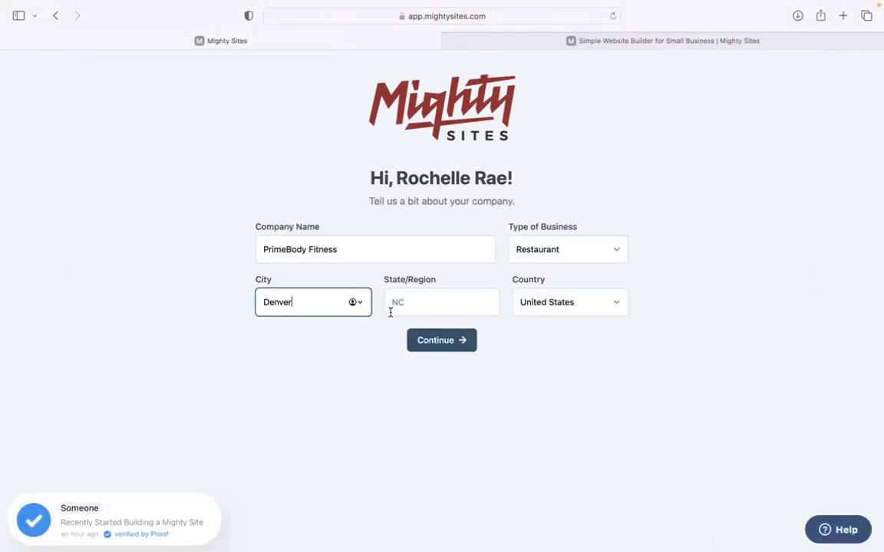
pyautogui.click(391, 312)
pyautogui.write('Colorado')
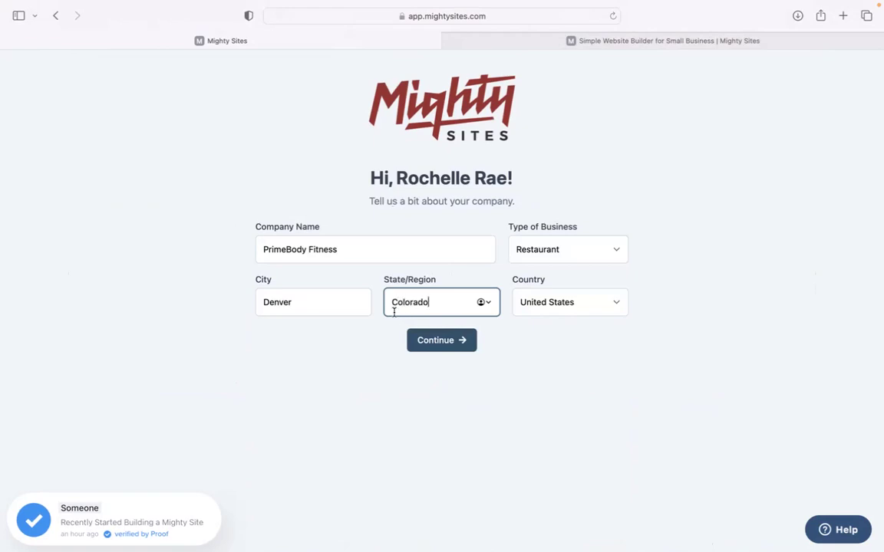
pyautogui.click(544, 244)
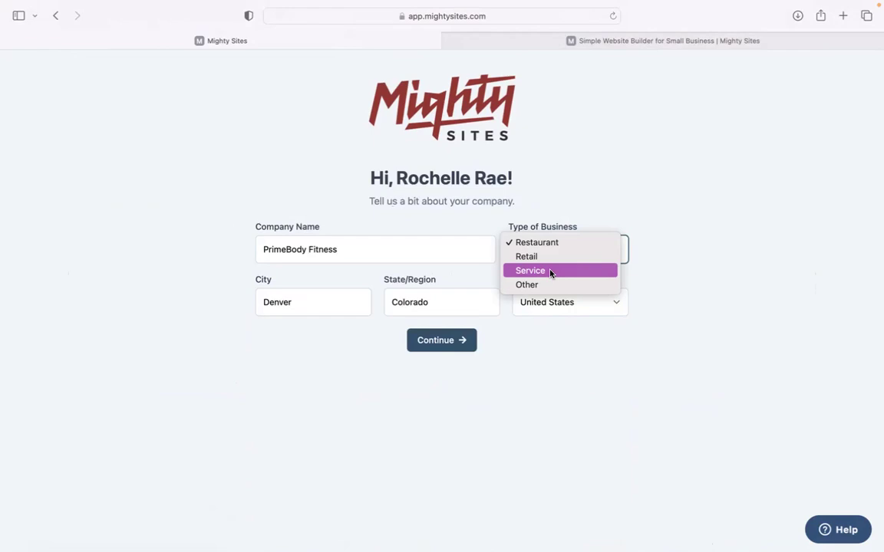
pyautogui.click(550, 272)
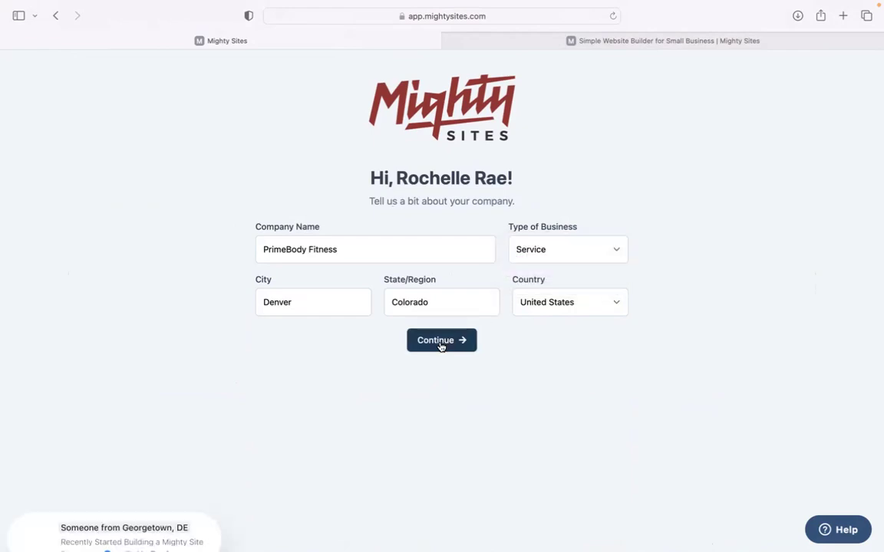
pyautogui.click(464, 340)
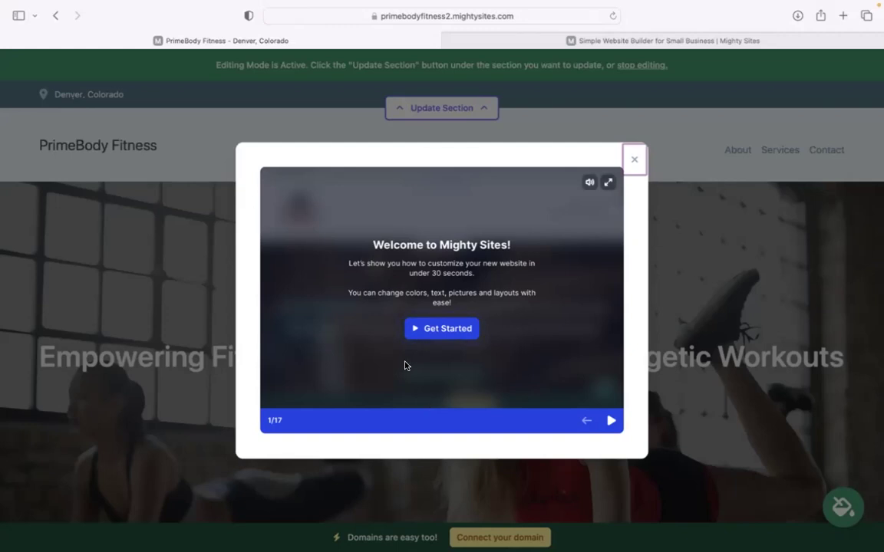
# - Step through the six welcome tutorial slides and close the tour
pyautogui.moveTo(348, 263); pyautogui.dragTo(500, 274)
pyautogui.click(612, 420)
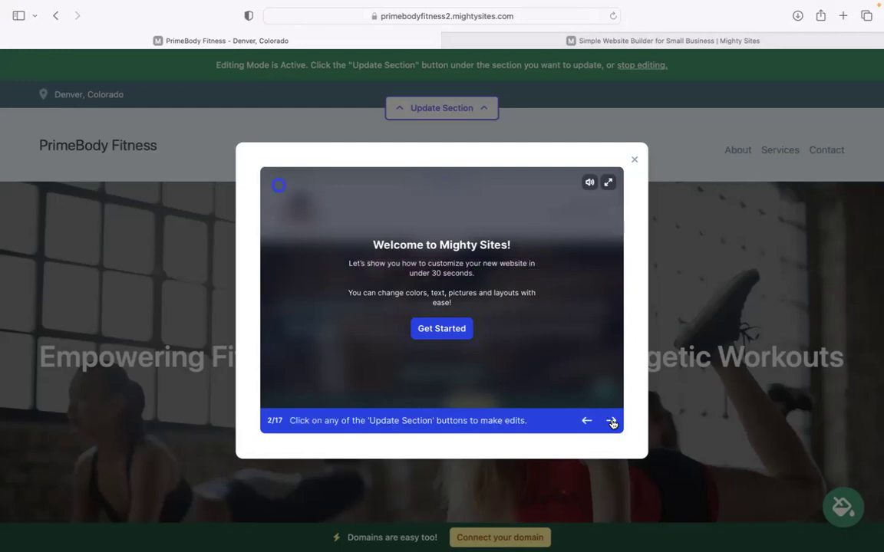
pyautogui.click(611, 421)
pyautogui.click(611, 420)
pyautogui.click(612, 421)
pyautogui.click(612, 420)
pyautogui.click(611, 420)
pyautogui.click(612, 420)
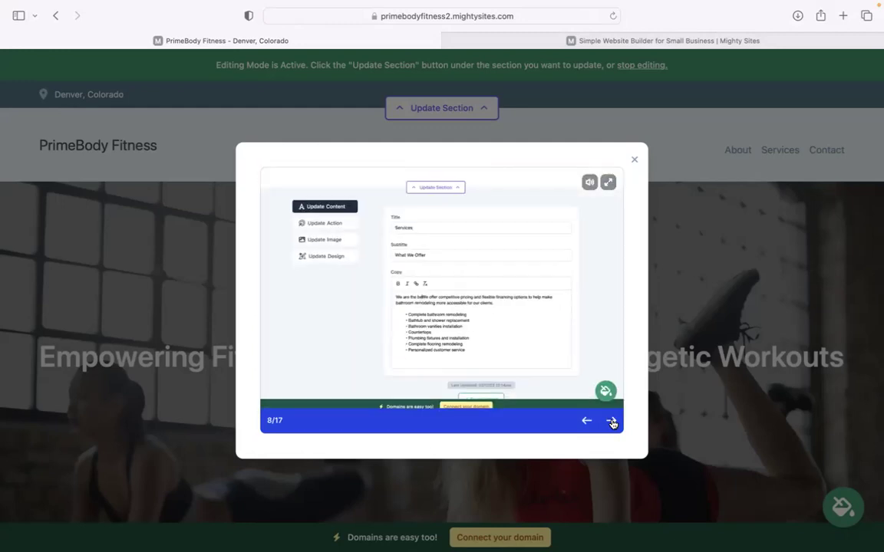
pyautogui.click(612, 420)
pyautogui.click(634, 158)
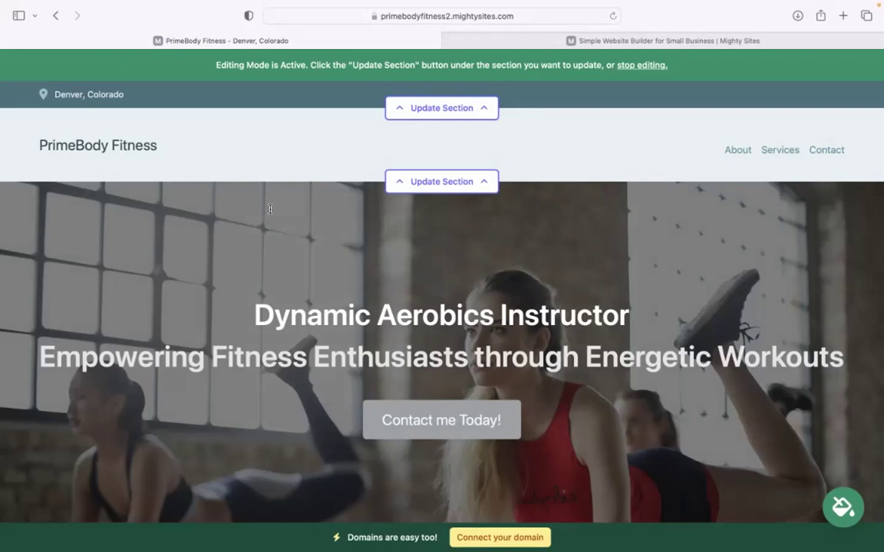
pyautogui.scroll(-3, 269, 208)
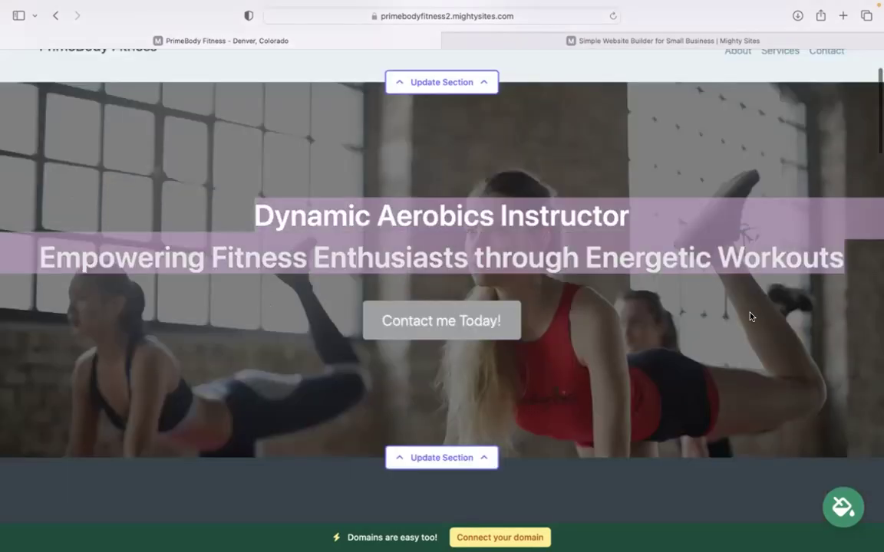
pyautogui.scroll(-10, 752, 316)
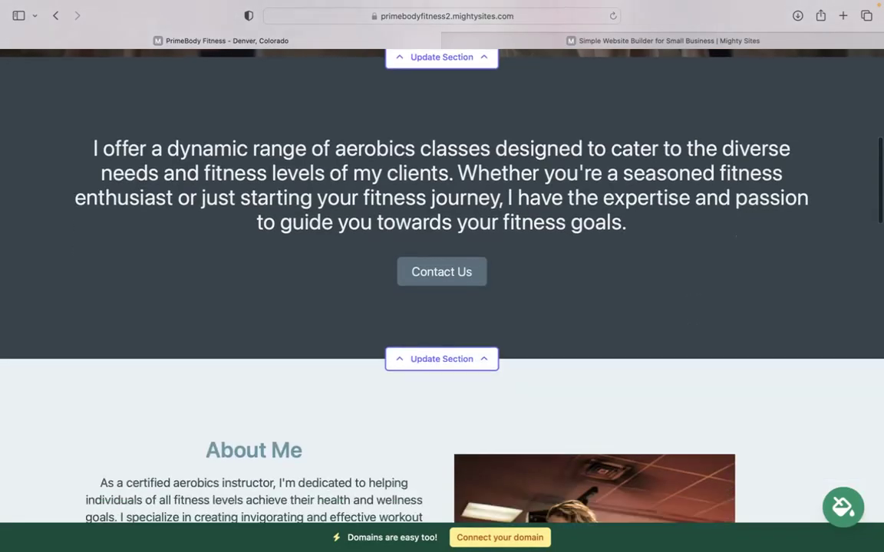
pyautogui.scroll(-10, 463, 340)
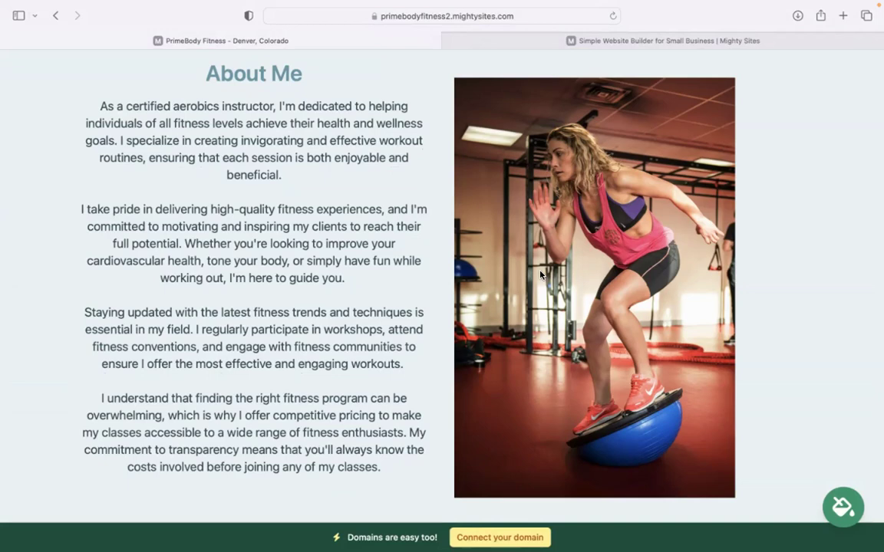
pyautogui.scroll(-13, 541, 276)
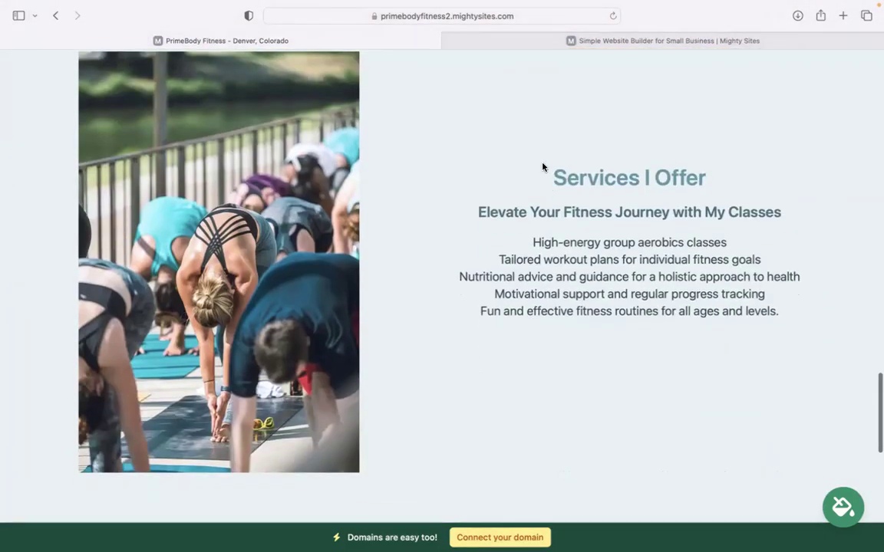
pyautogui.moveTo(543, 167); pyautogui.dragTo(783, 327)
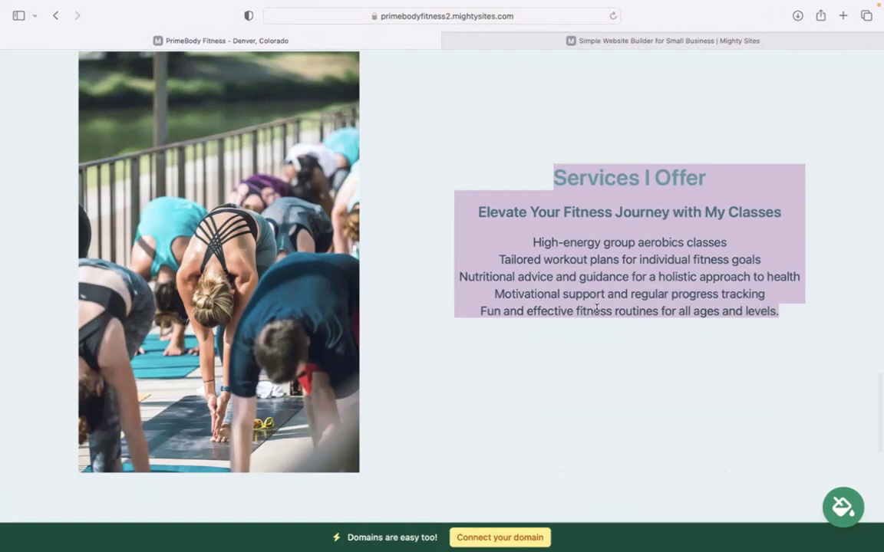
pyautogui.click(649, 442)
pyautogui.scroll(-16, 649, 442)
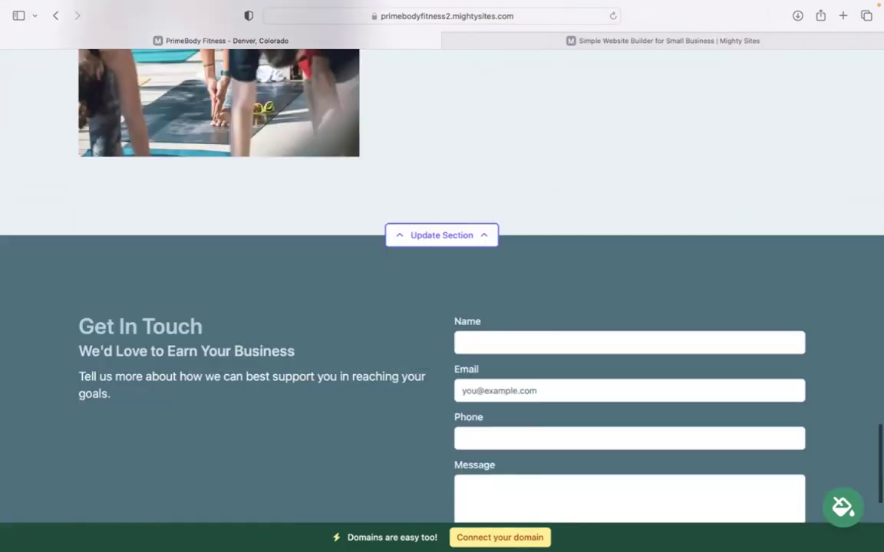
pyautogui.scroll(20, 442, 277)
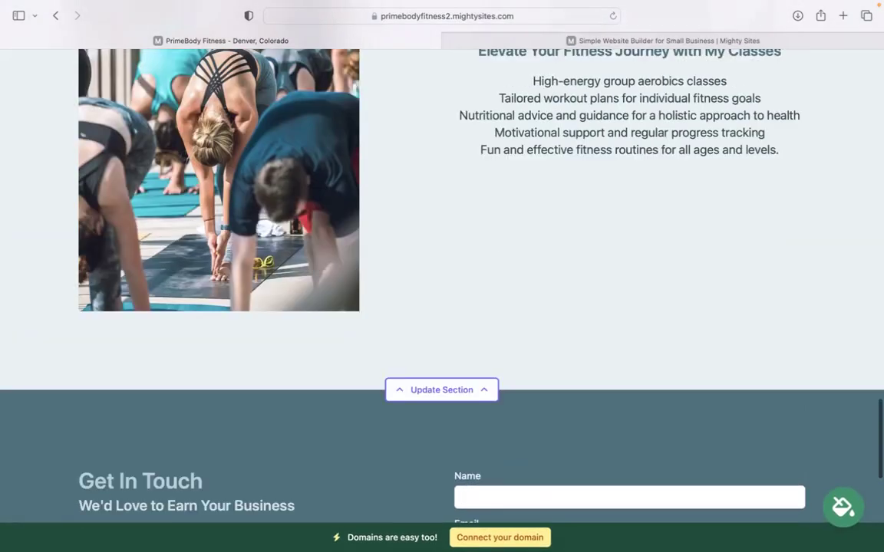
pyautogui.scroll(4, 442, 276)
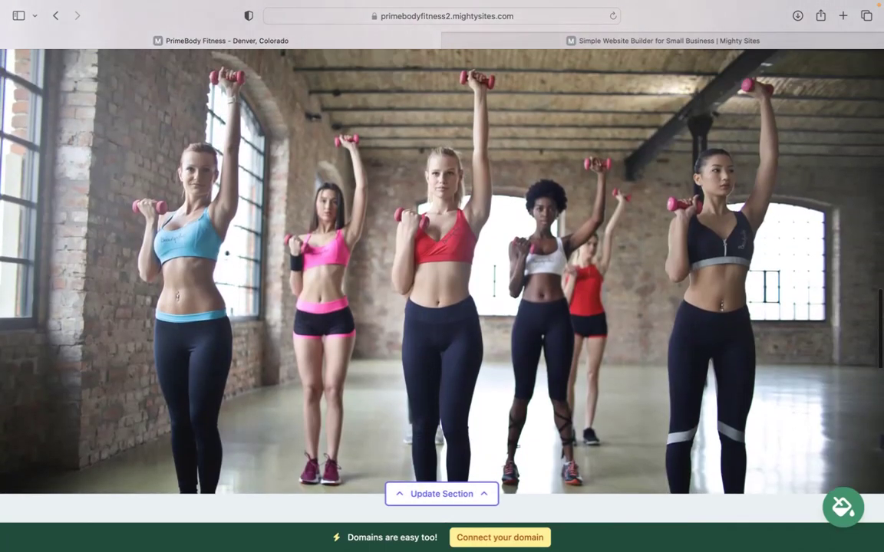
pyautogui.scroll(1, 442, 276)
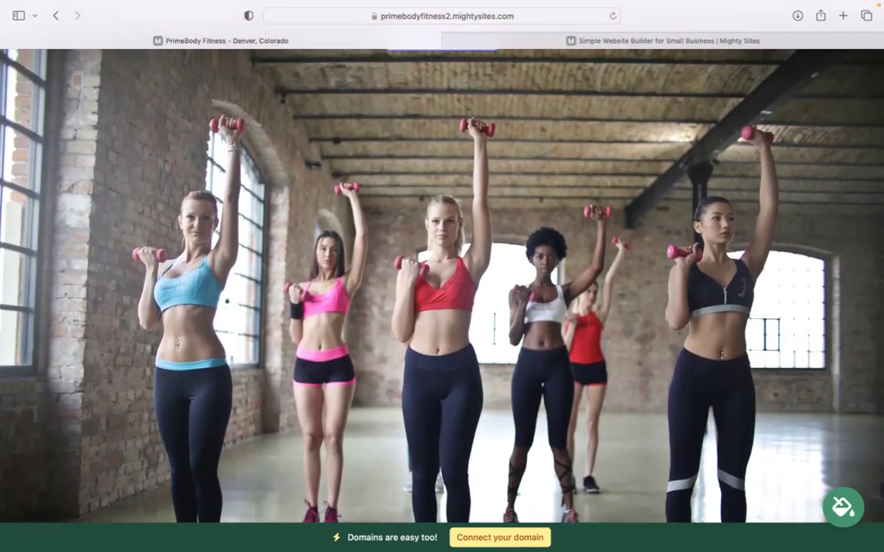
pyautogui.scroll(20, 442, 276)
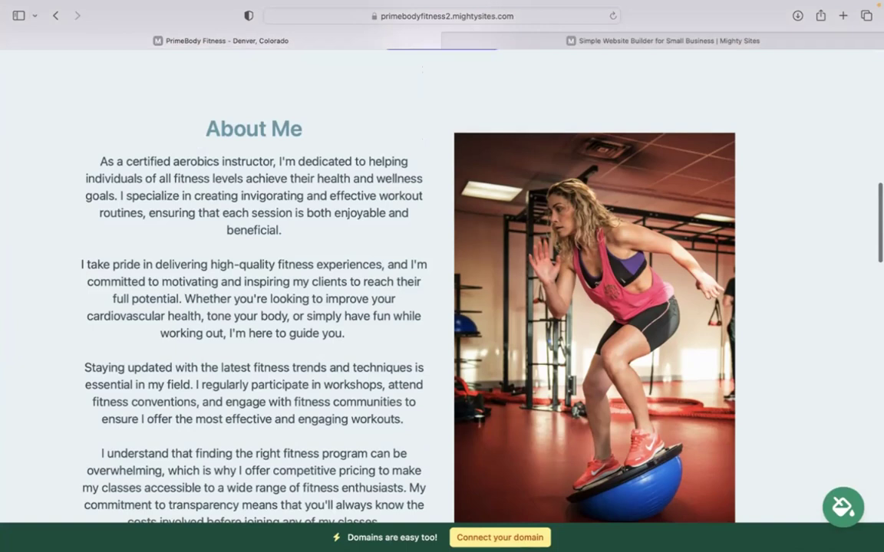
pyautogui.scroll(12, 442, 276)
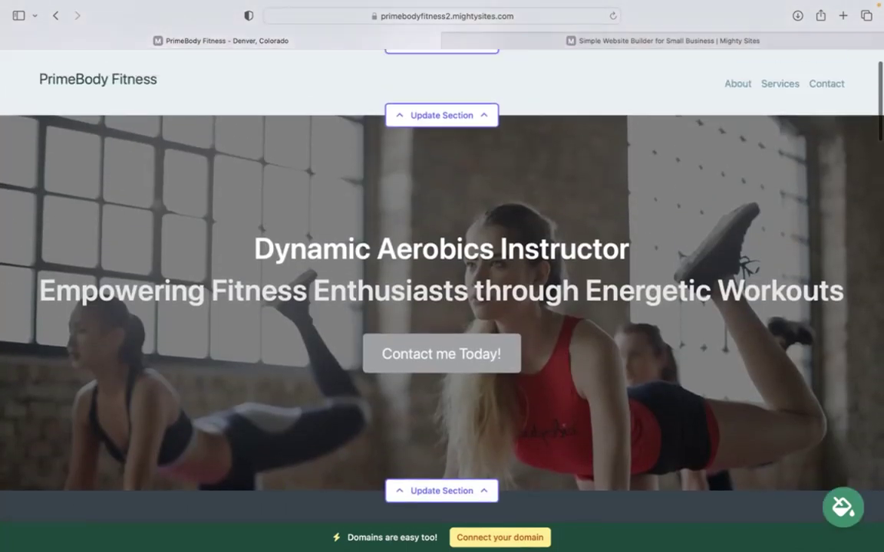
pyautogui.scroll(2, 472, 272)
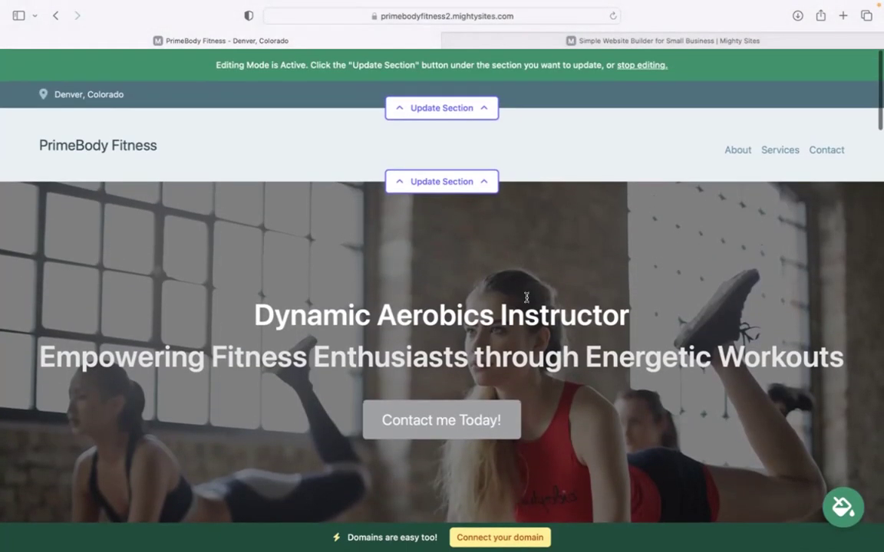
# - Enter the organization email, show it on the site, and add the business phone number
pyautogui.click(460, 111)
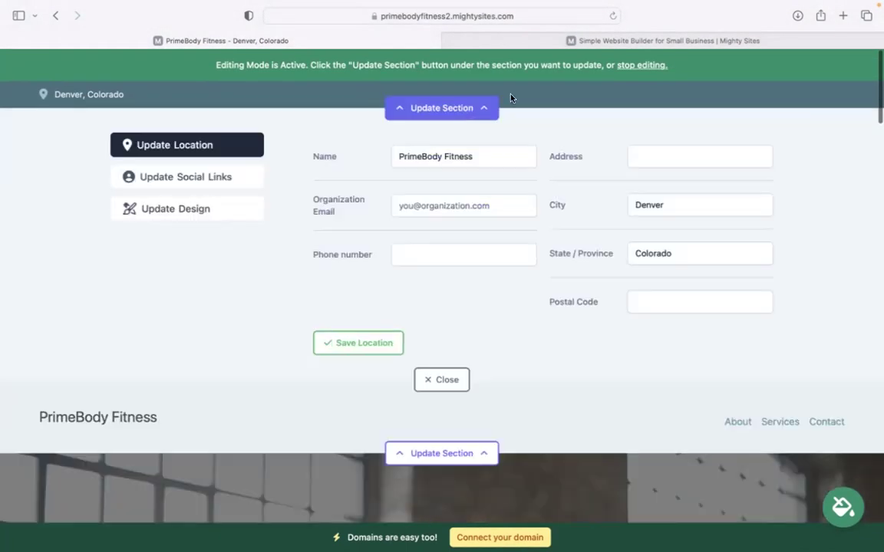
pyautogui.click(474, 204)
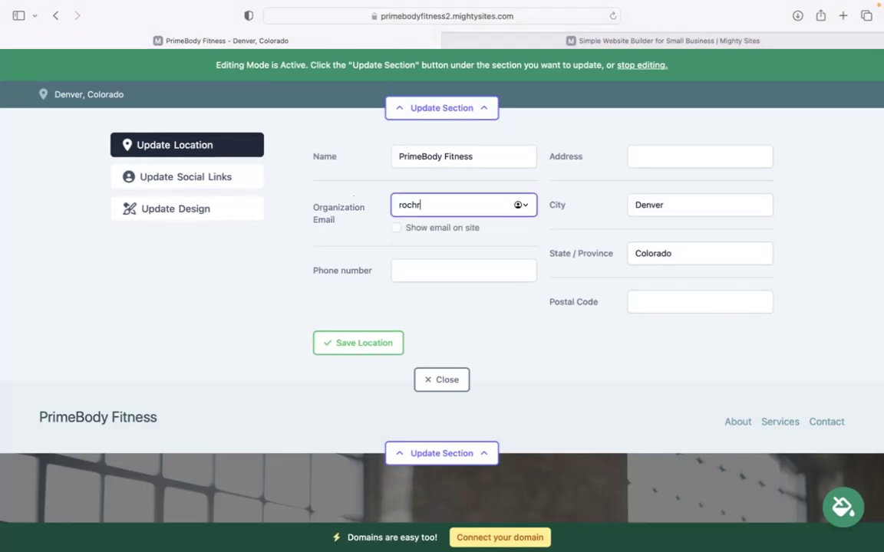
pyautogui.click(395, 227)
pyautogui.click(428, 269)
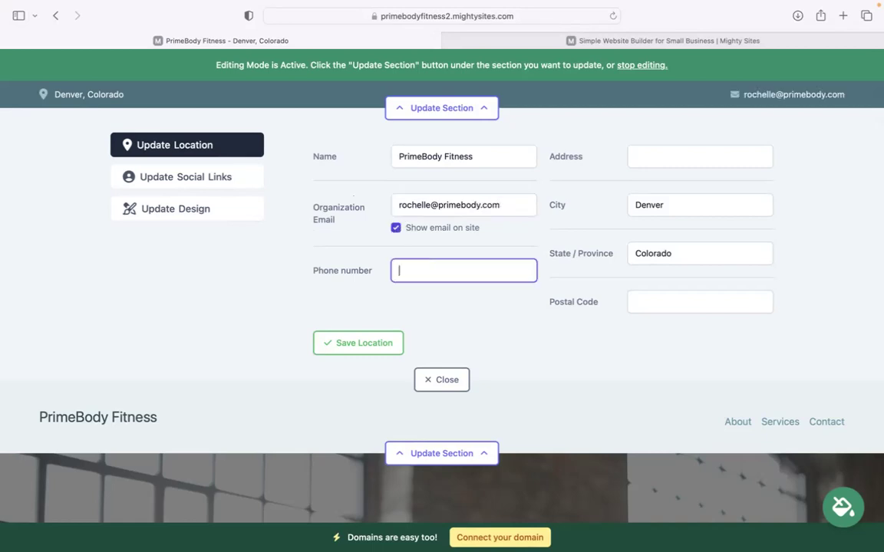
pyautogui.write('456-5054')
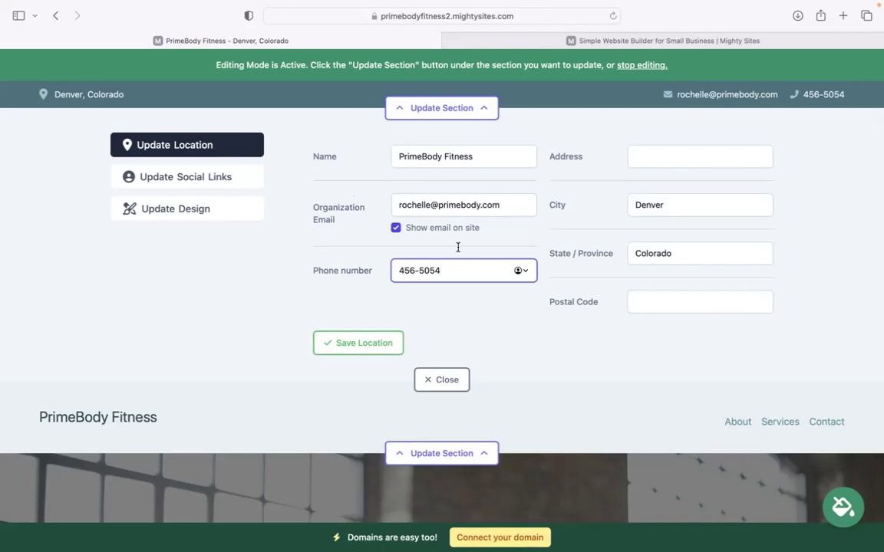
# - Add the street address and postal code, save the location, and close the social links settings
pyautogui.click(679, 154)
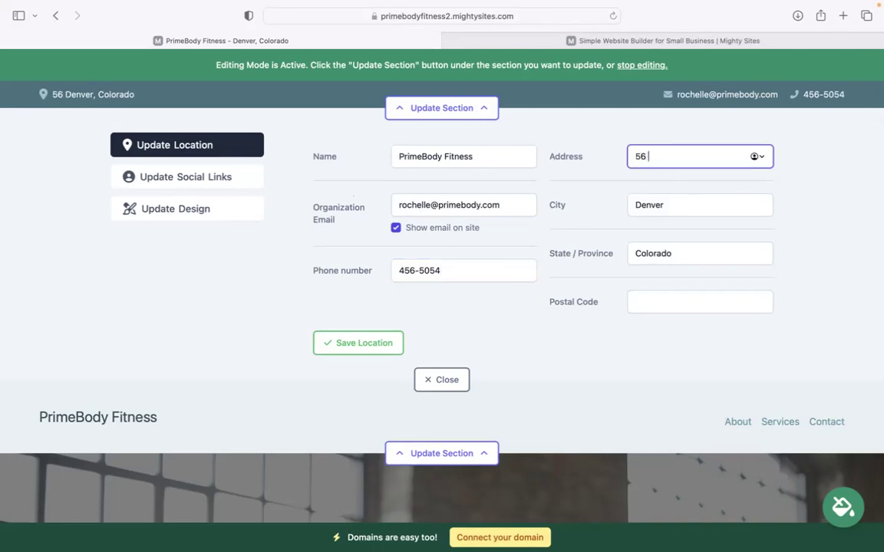
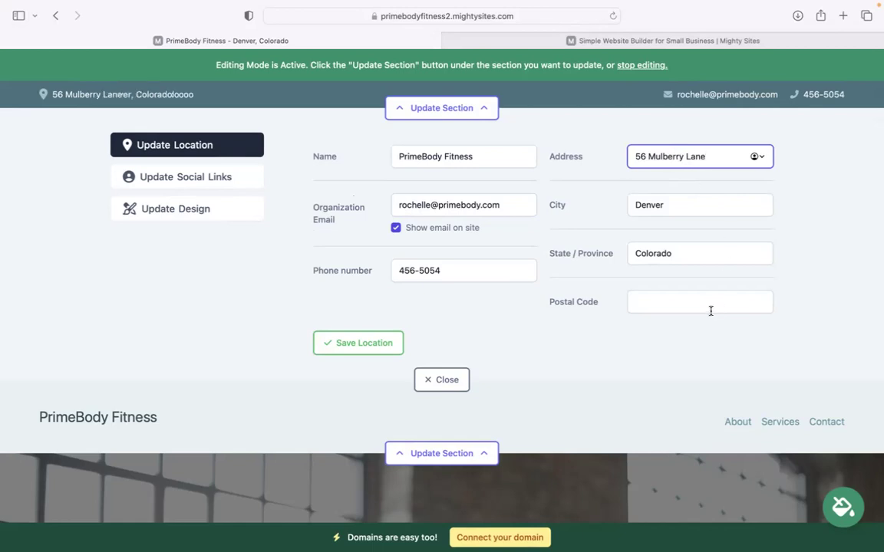
pyautogui.click(711, 307)
pyautogui.write('50543')
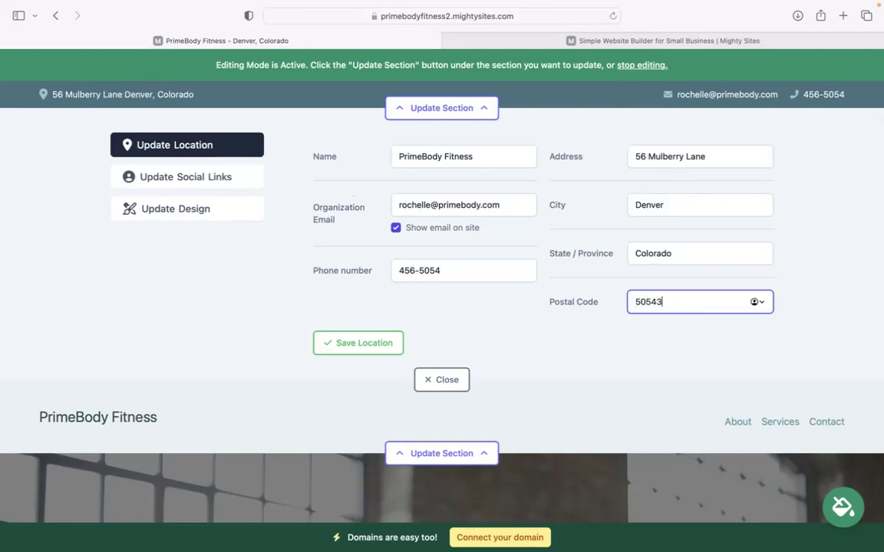
pyautogui.click(361, 343)
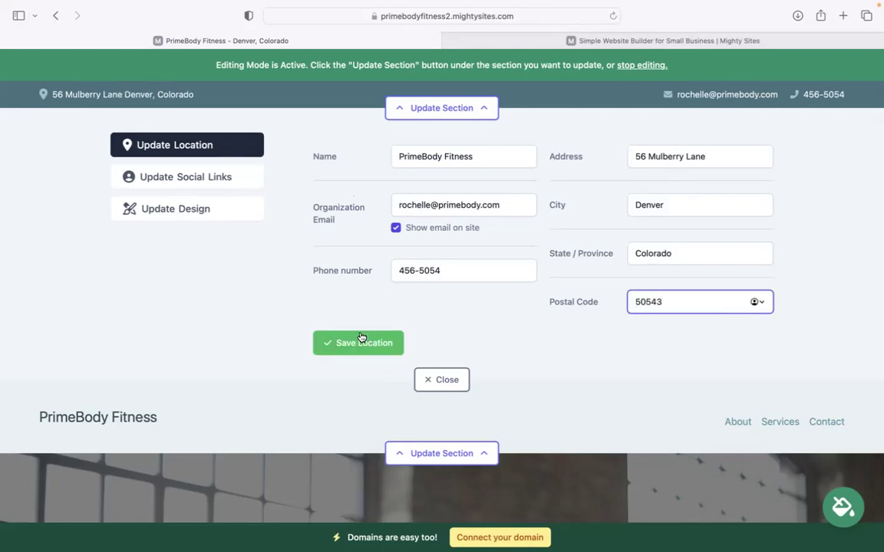
pyautogui.click(201, 180)
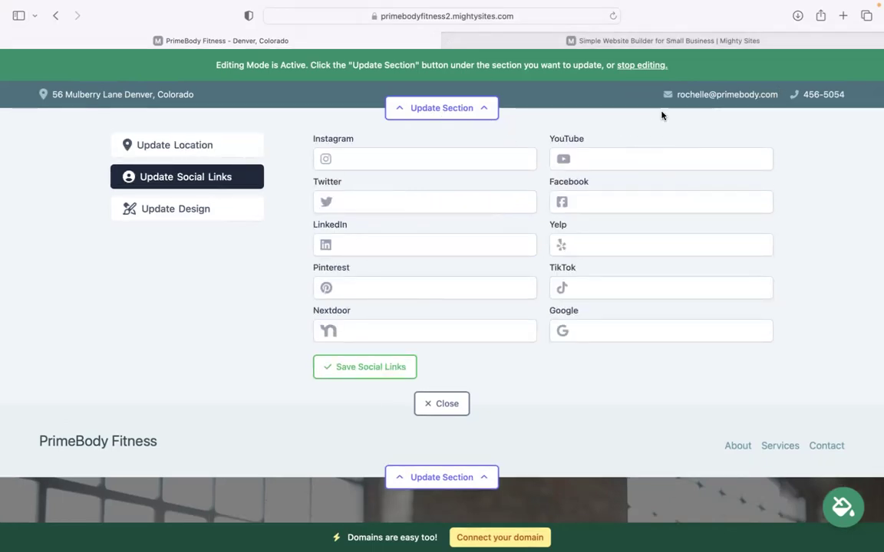
pyautogui.click(445, 404)
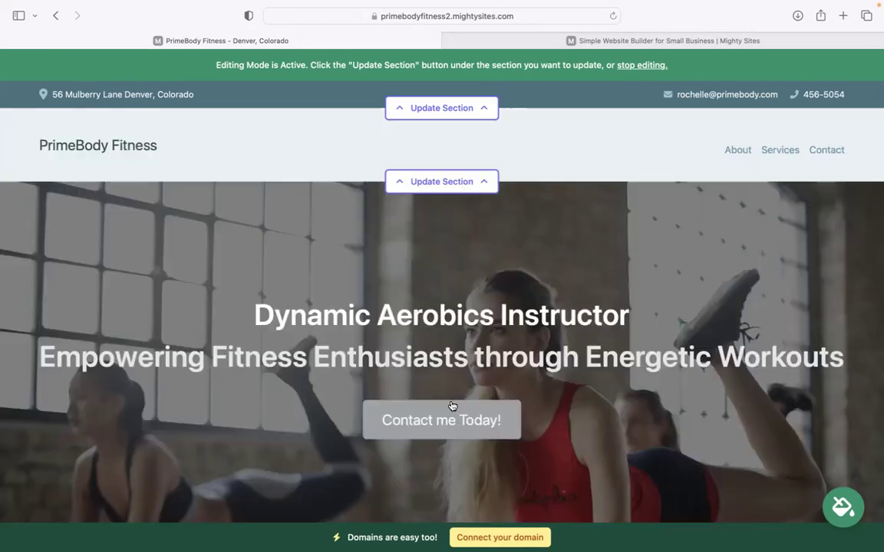
# - Upload the PNG logo image, save it, make it bigger in the header, and close the panel
pyautogui.click(461, 183)
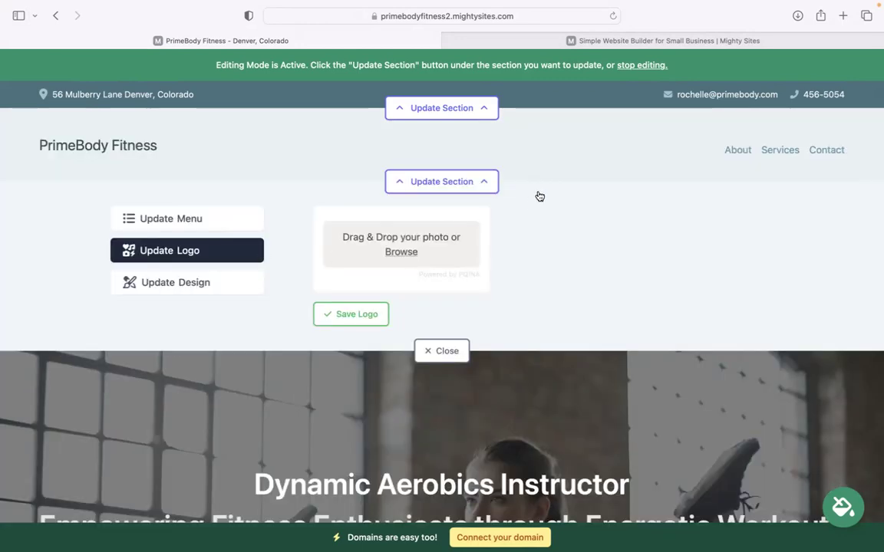
pyautogui.click(400, 251)
pyautogui.click(385, 284)
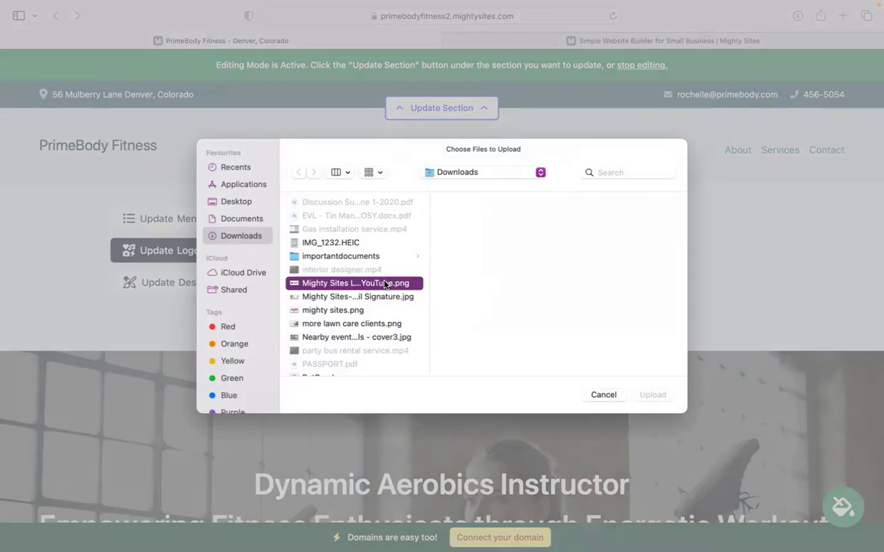
pyautogui.click(652, 394)
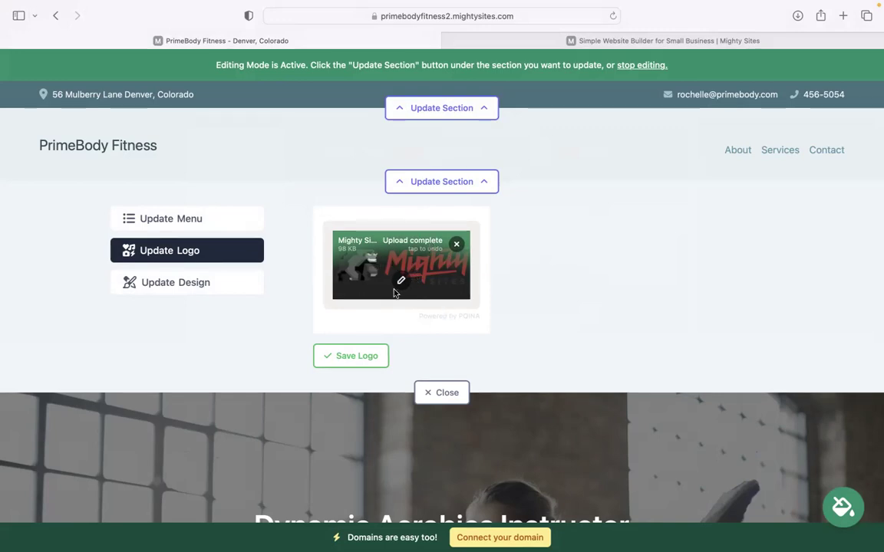
pyautogui.click(351, 356)
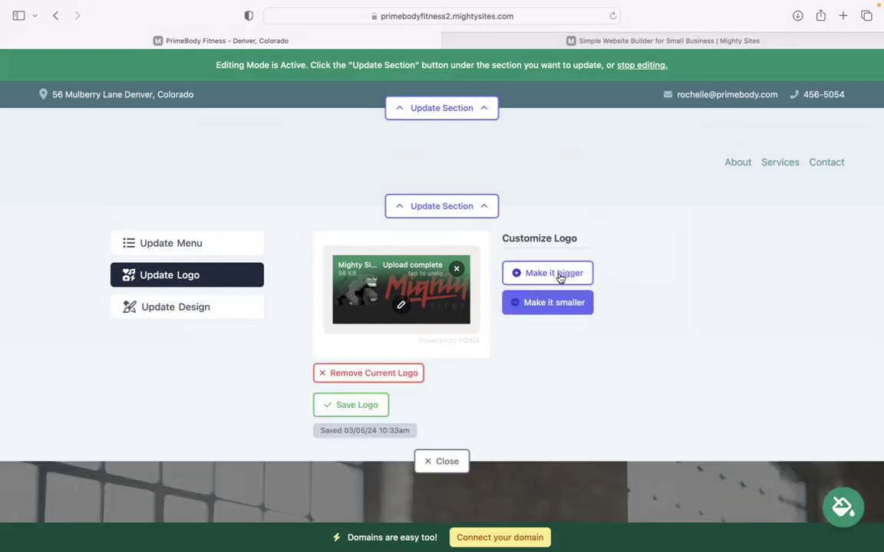
pyautogui.click(560, 274)
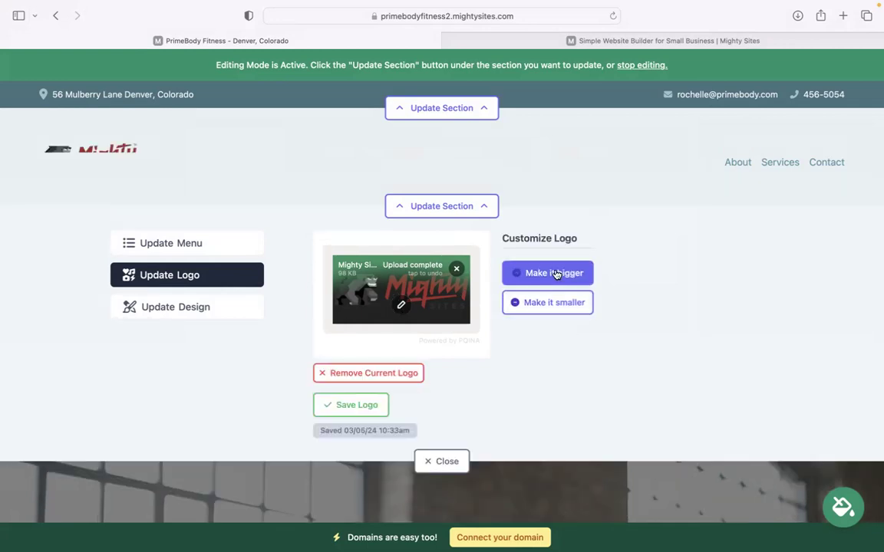
pyautogui.click(440, 463)
pyautogui.click(472, 216)
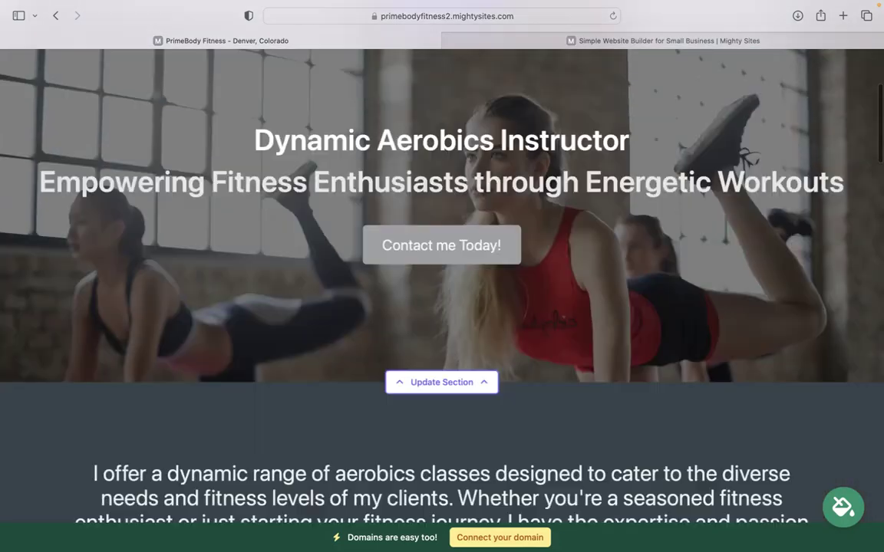
# - Preview the blue theme, page through more swatches, and save the teal colour theme
pyautogui.scroll(-3, 723, 169)
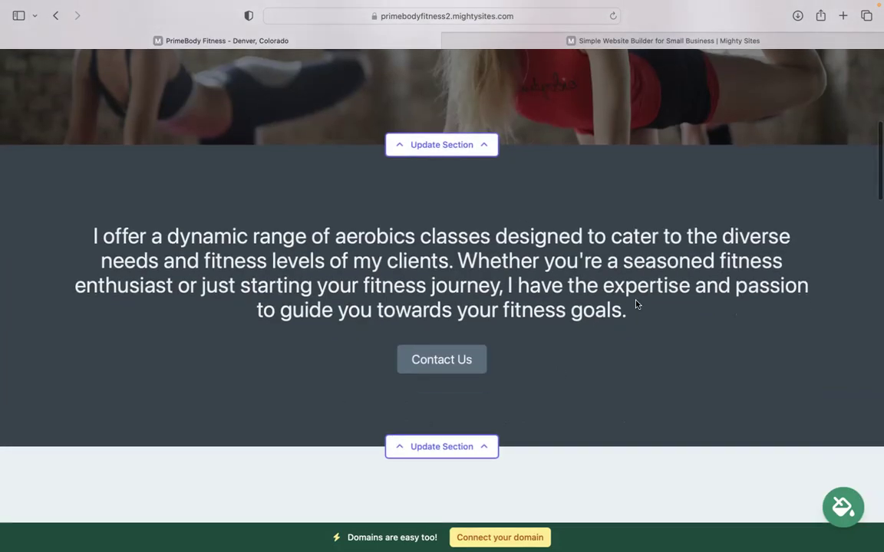
pyautogui.click(758, 453)
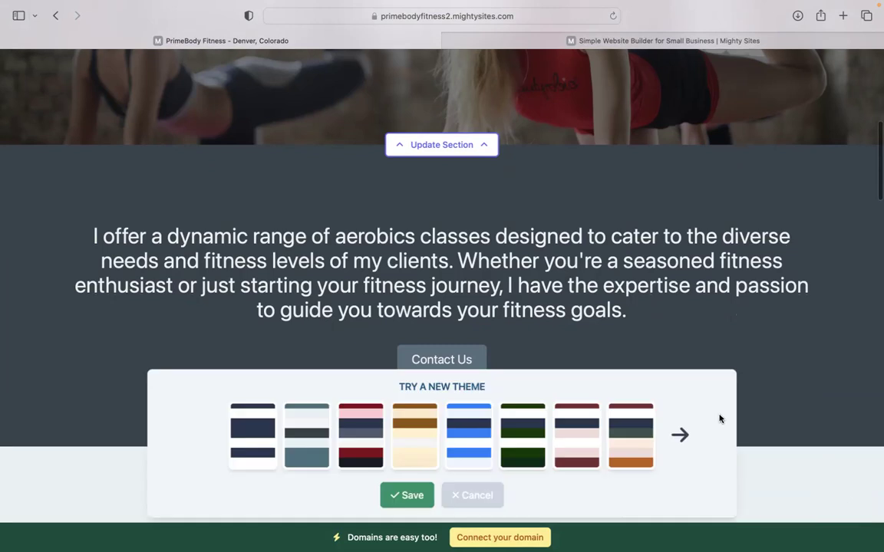
pyautogui.click(463, 443)
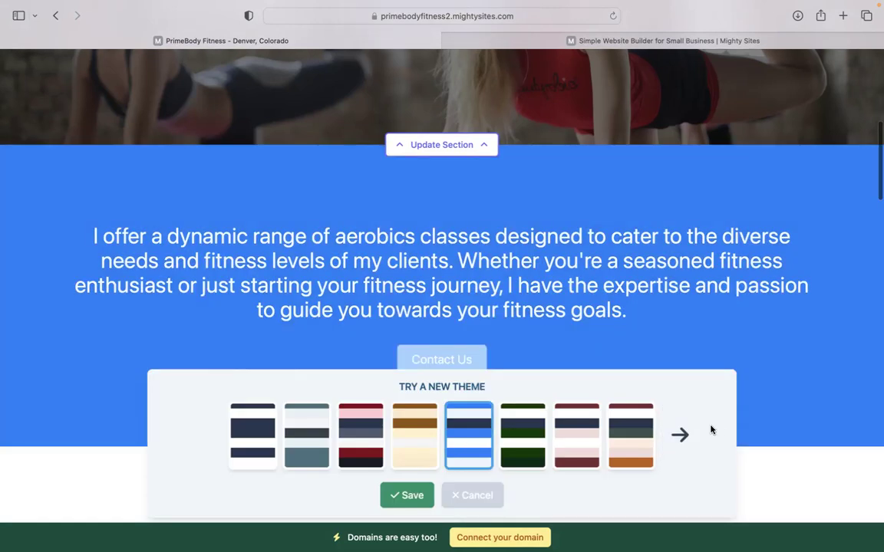
pyautogui.click(664, 436)
pyautogui.click(665, 437)
pyautogui.click(664, 437)
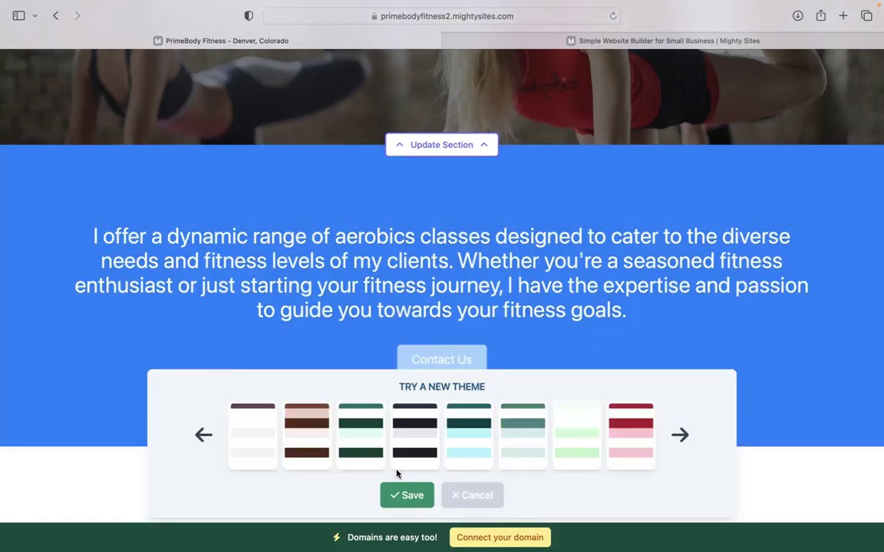
pyautogui.click(458, 437)
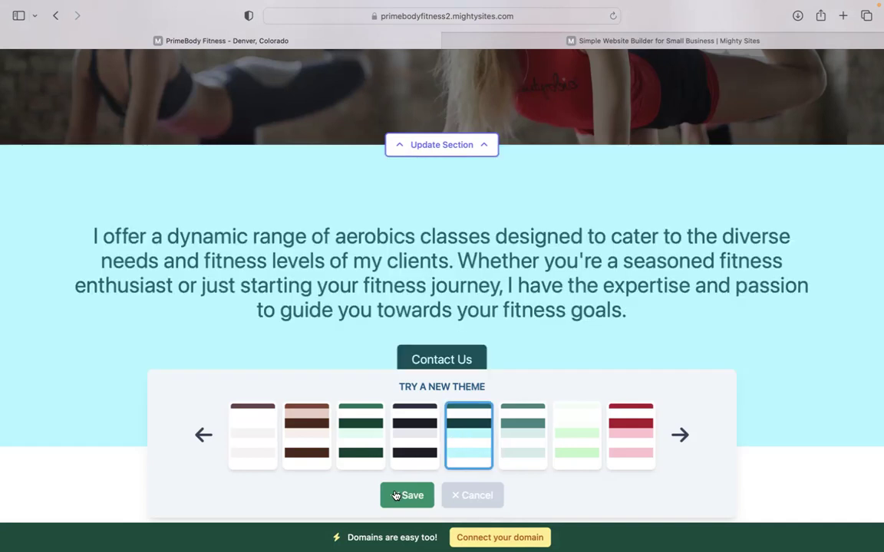
pyautogui.click(396, 496)
pyautogui.scroll(3, 442, 307)
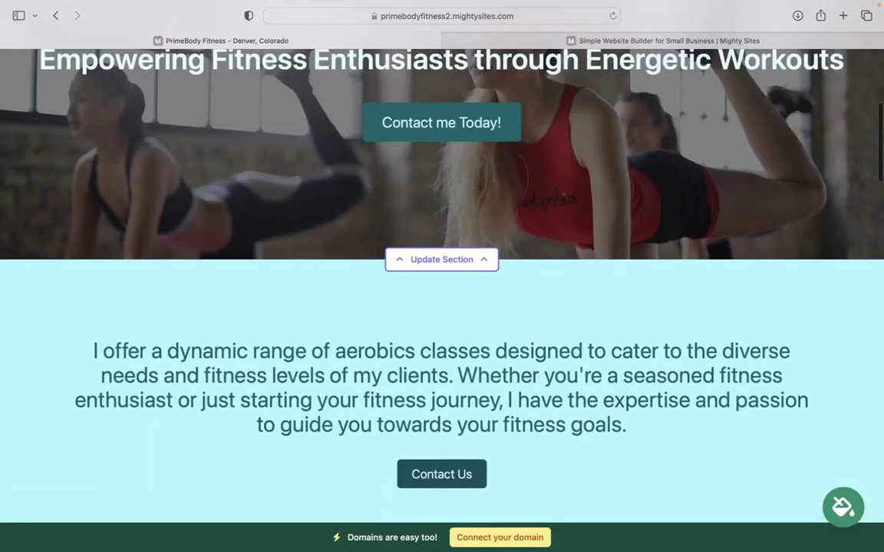
pyautogui.scroll(5, 442, 307)
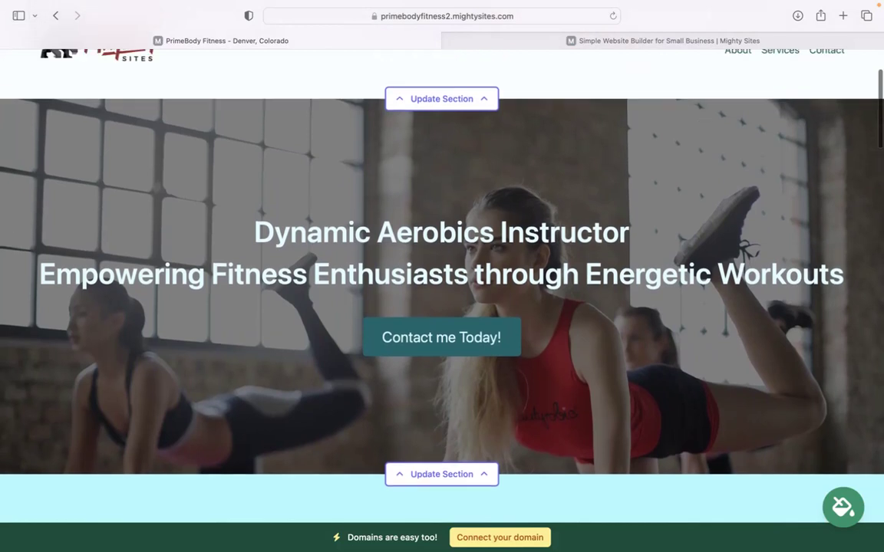
pyautogui.scroll(-3, 442, 284)
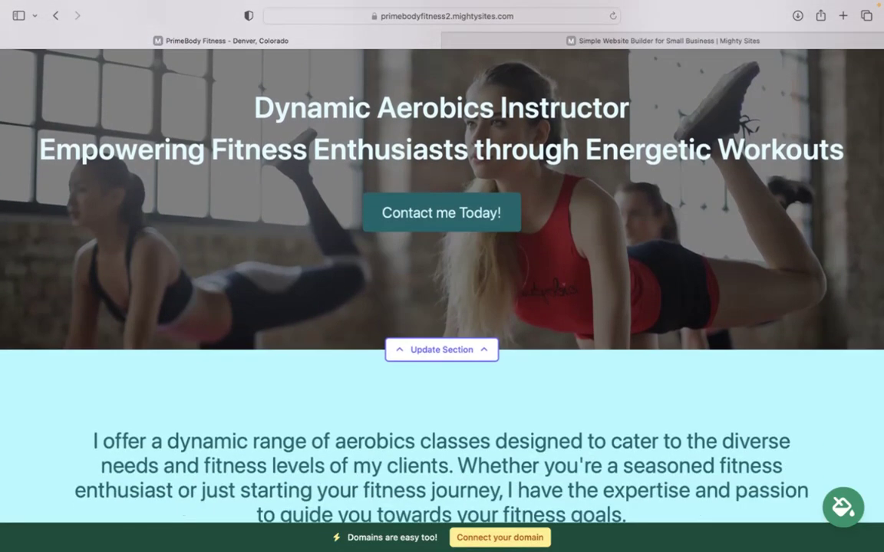
pyautogui.scroll(-1, 442, 276)
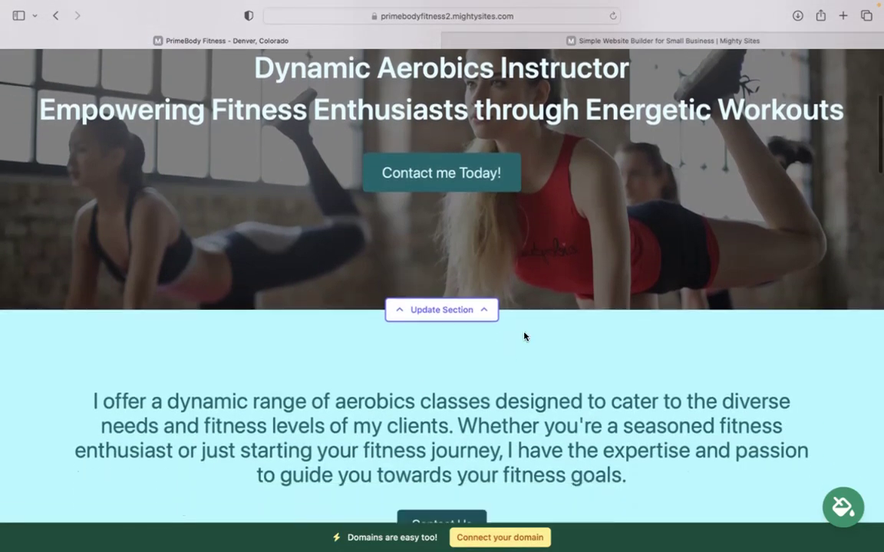
pyautogui.click(468, 310)
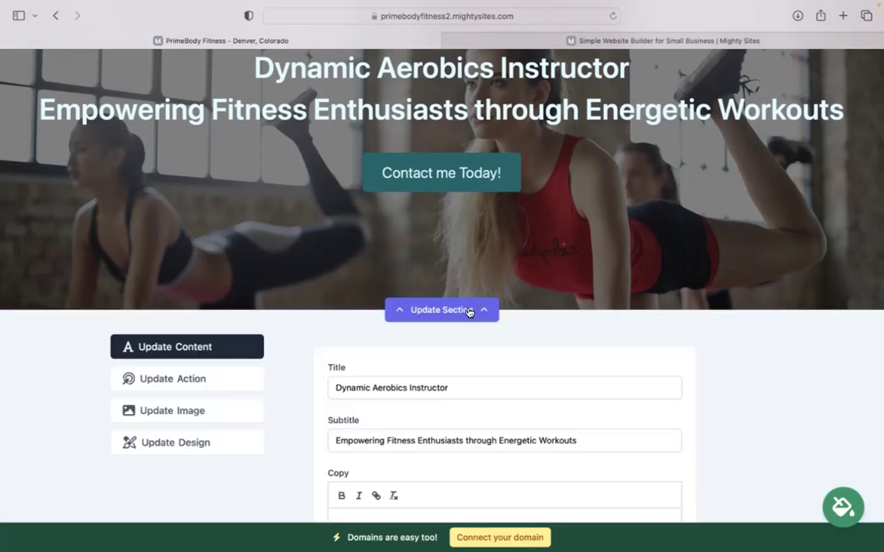
pyautogui.scroll(-2, 246, 250)
pyautogui.click(195, 331)
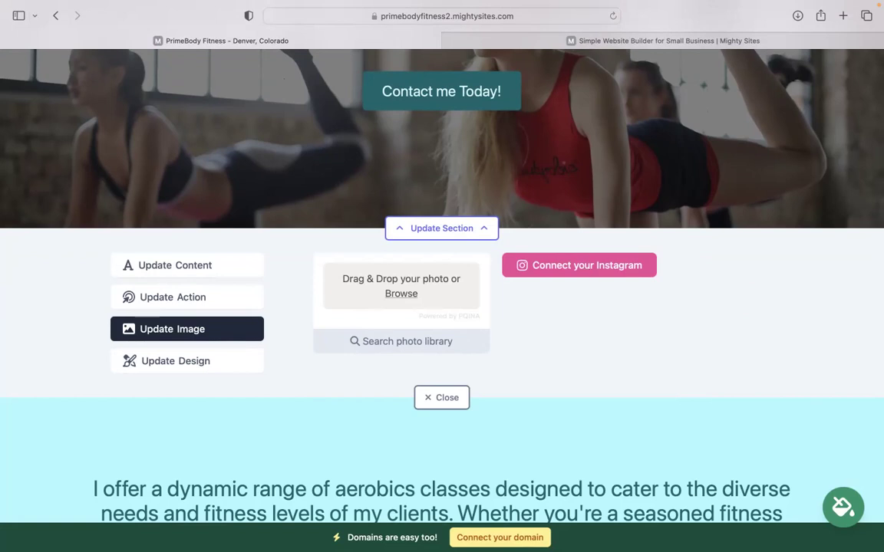
pyautogui.scroll(2, 640, 264)
pyautogui.scroll(1, 576, 345)
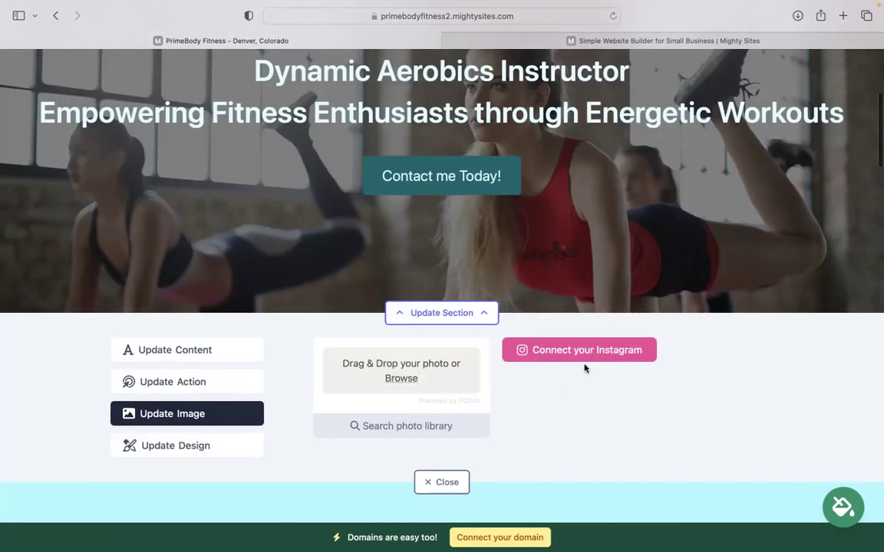
pyautogui.click(197, 383)
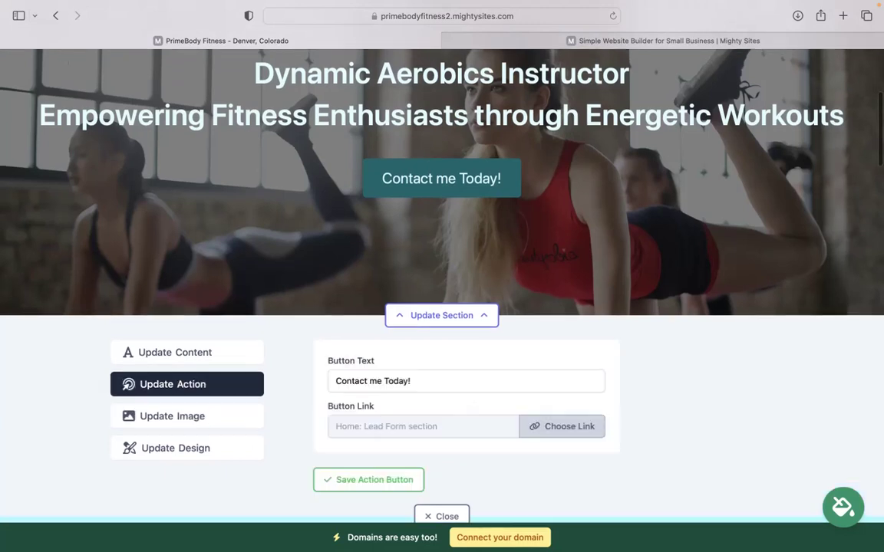
pyautogui.scroll(3, 196, 390)
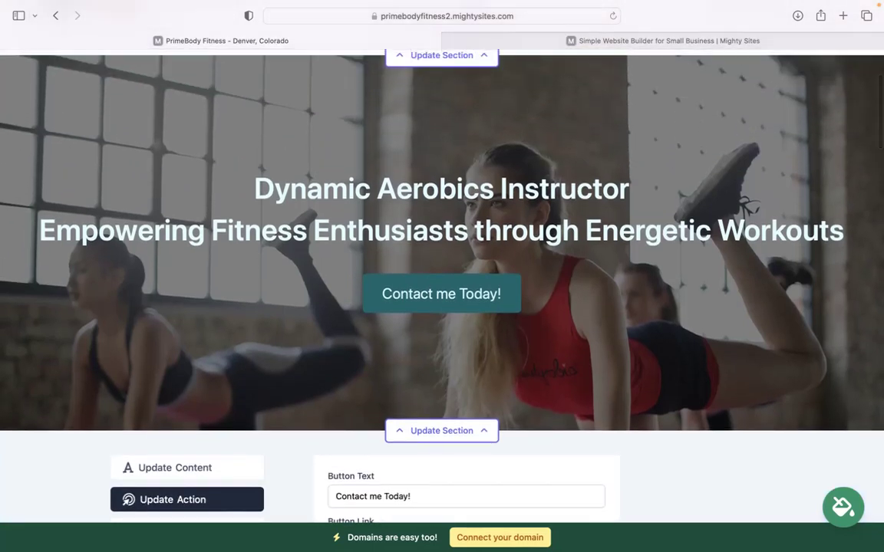
pyautogui.scroll(-5, 452, 292)
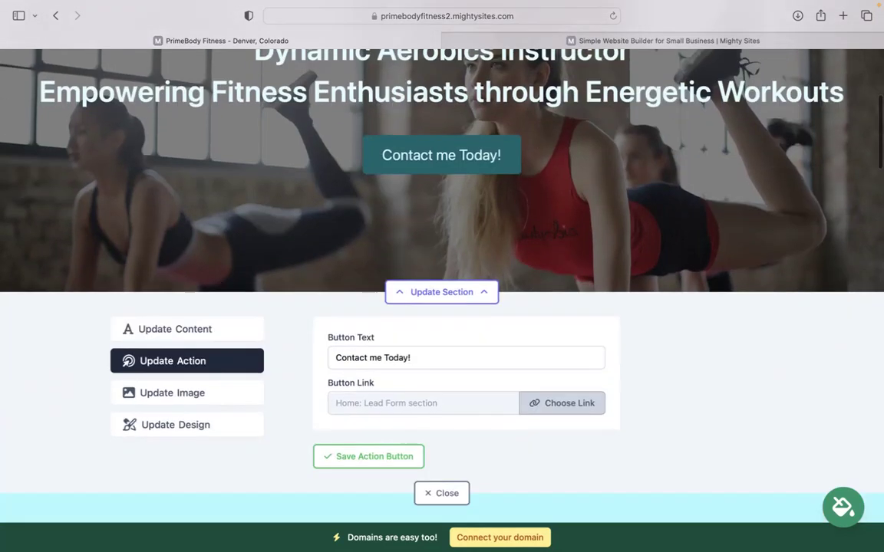
pyautogui.moveTo(431, 329); pyautogui.dragTo(337, 328)
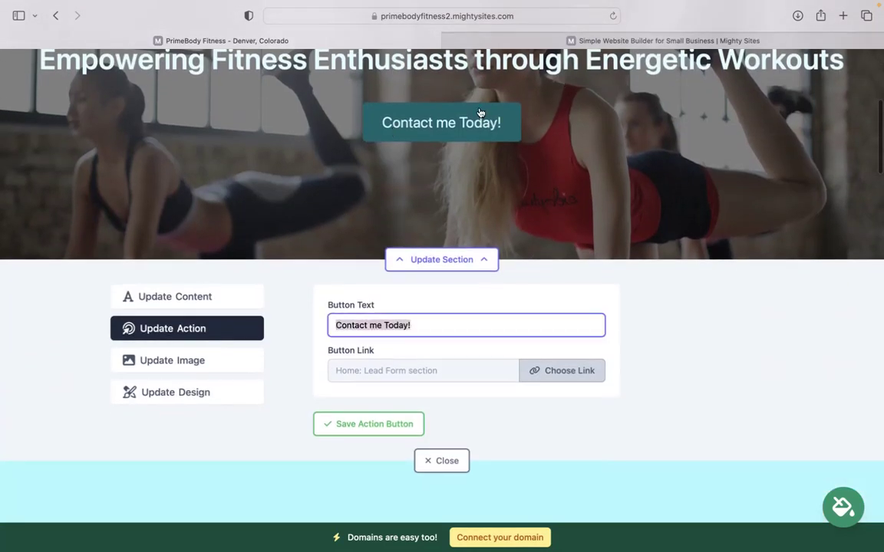
pyautogui.click(558, 370)
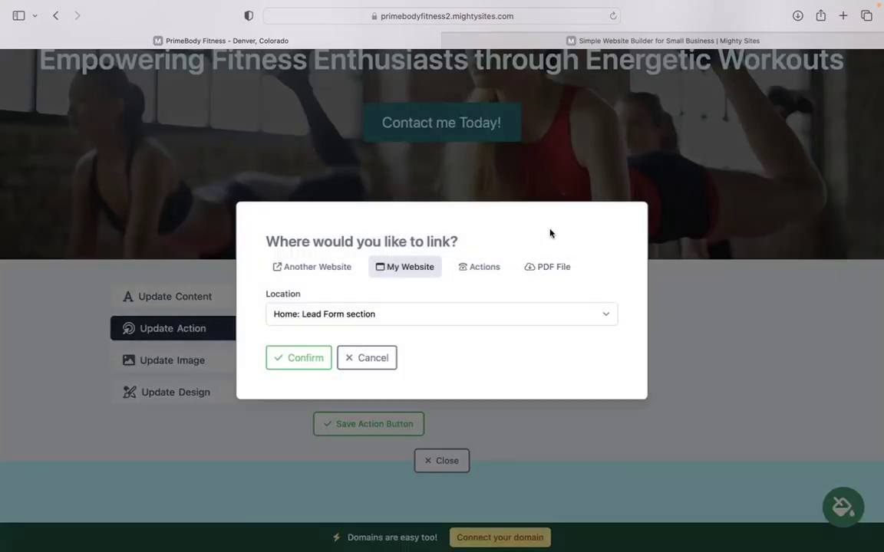
pyautogui.click(362, 358)
pyautogui.click(399, 424)
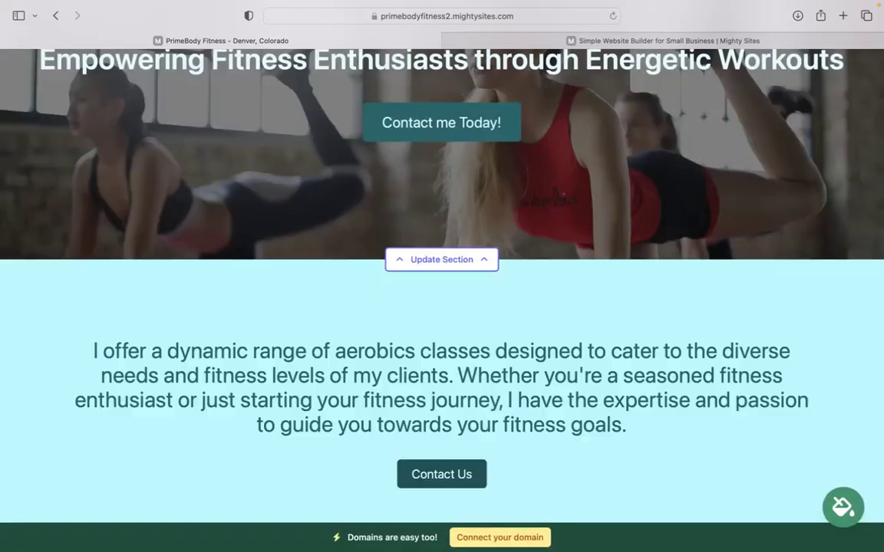
pyautogui.scroll(-15, 442, 276)
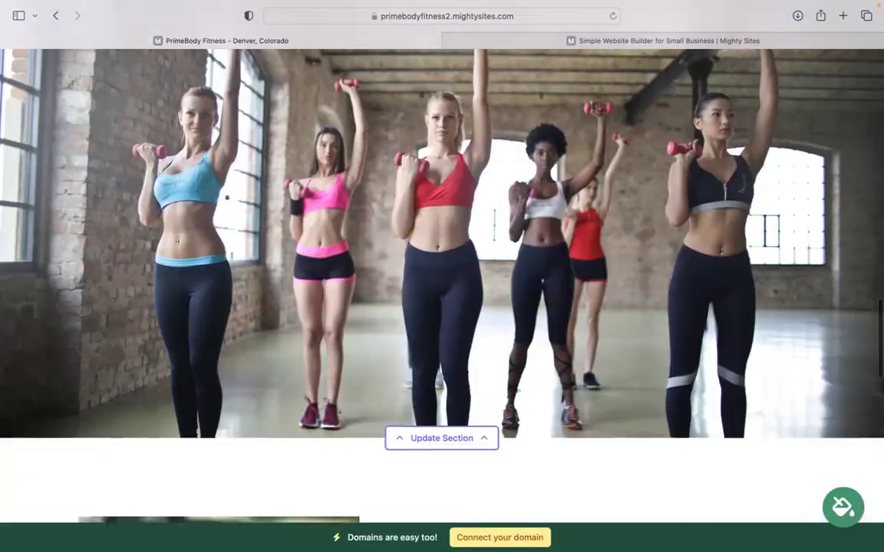
pyautogui.scroll(-12, 430, 462)
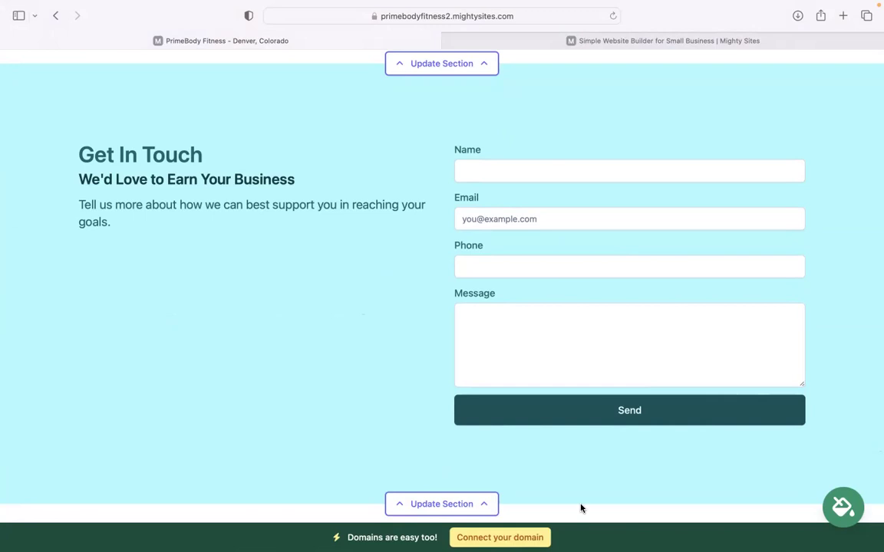
pyautogui.scroll(5, 517, 538)
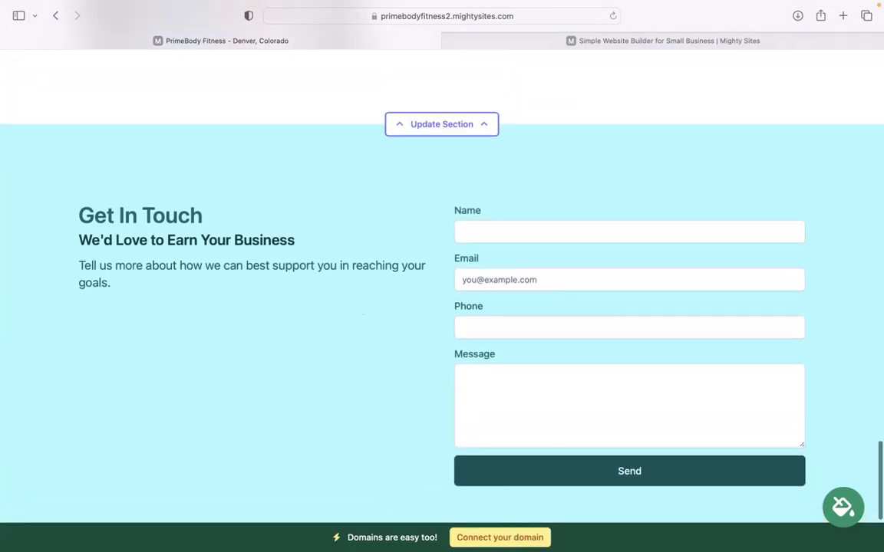
pyautogui.scroll(6, 442, 276)
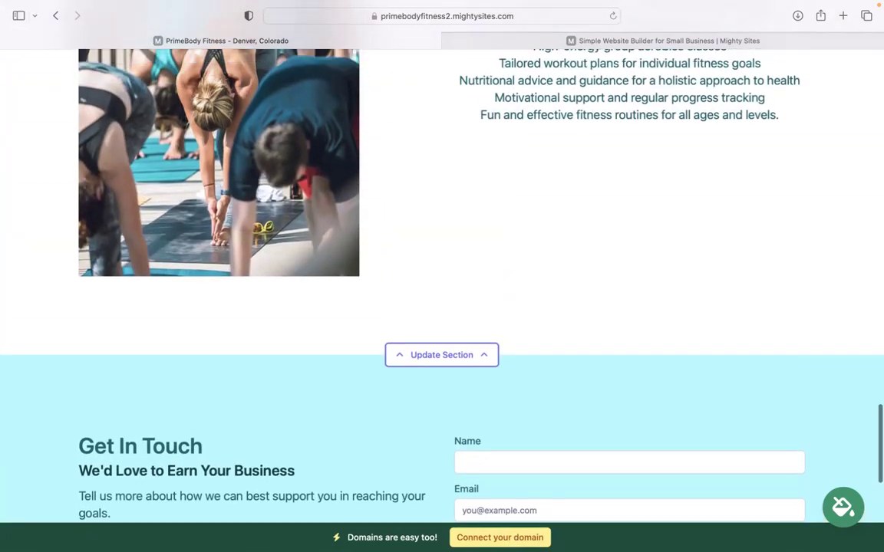
pyautogui.scroll(6, 442, 276)
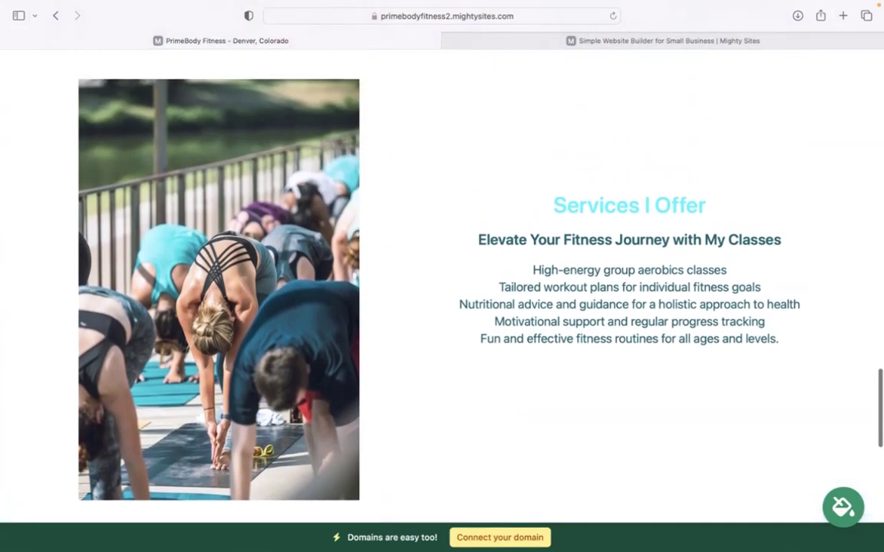
pyautogui.scroll(10, 442, 276)
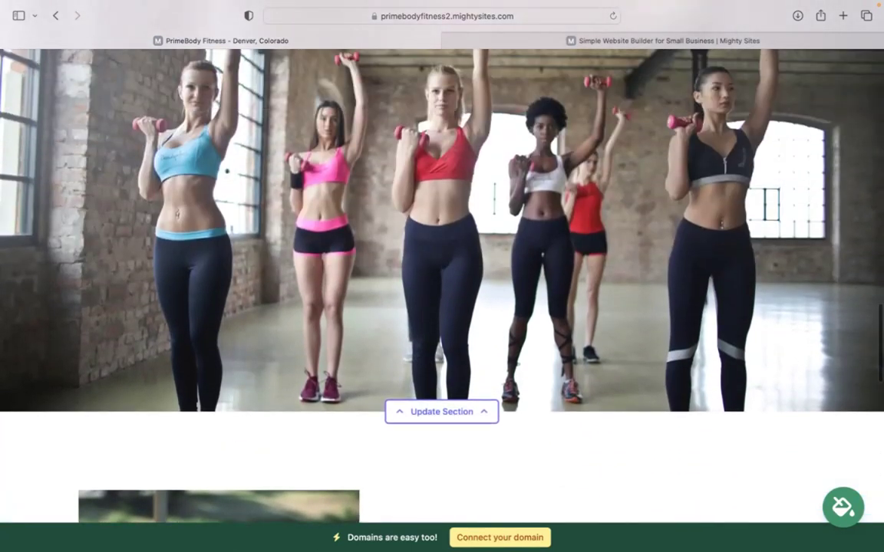
pyautogui.scroll(9, 442, 276)
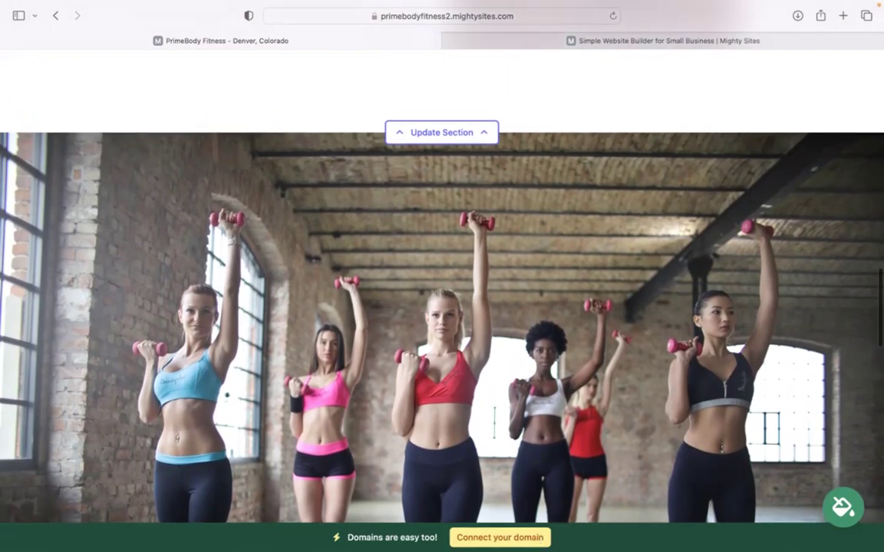
pyautogui.scroll(9, 441, 276)
pyautogui.scroll(9, 442, 276)
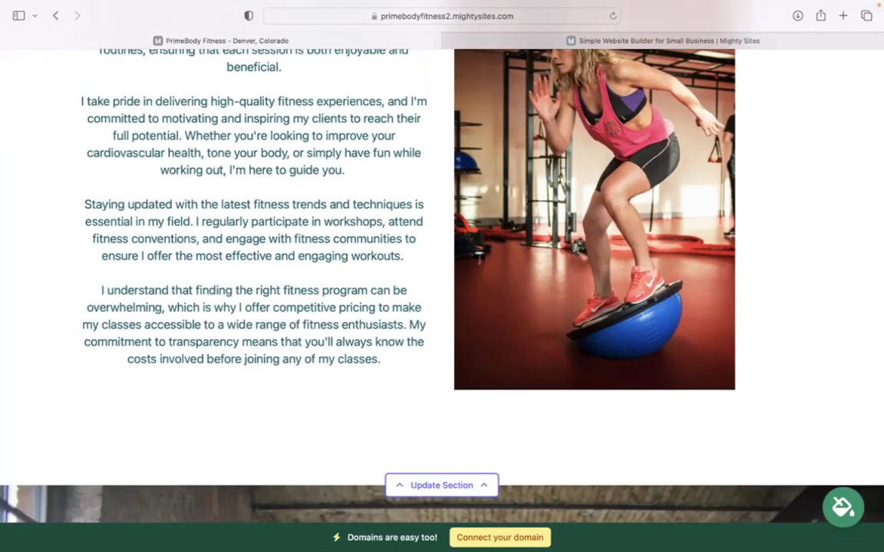
pyautogui.scroll(6, 442, 277)
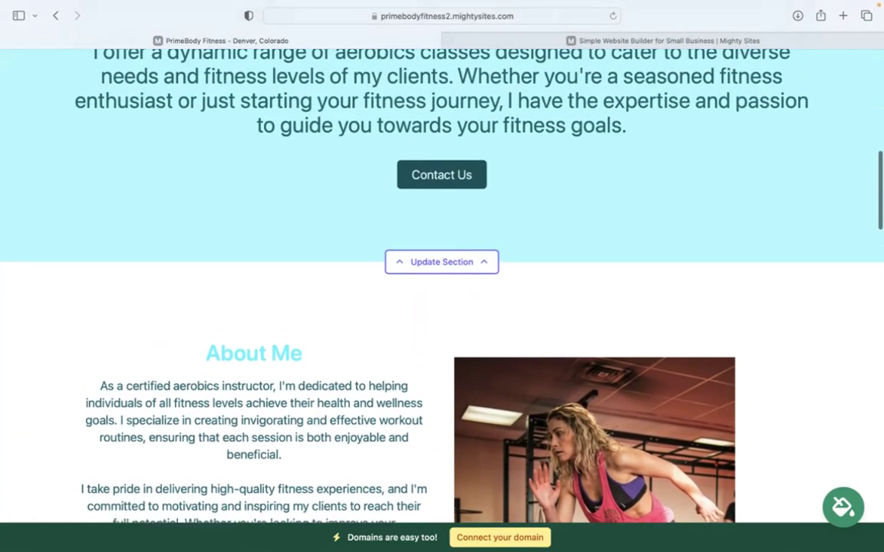
pyautogui.scroll(6, 442, 276)
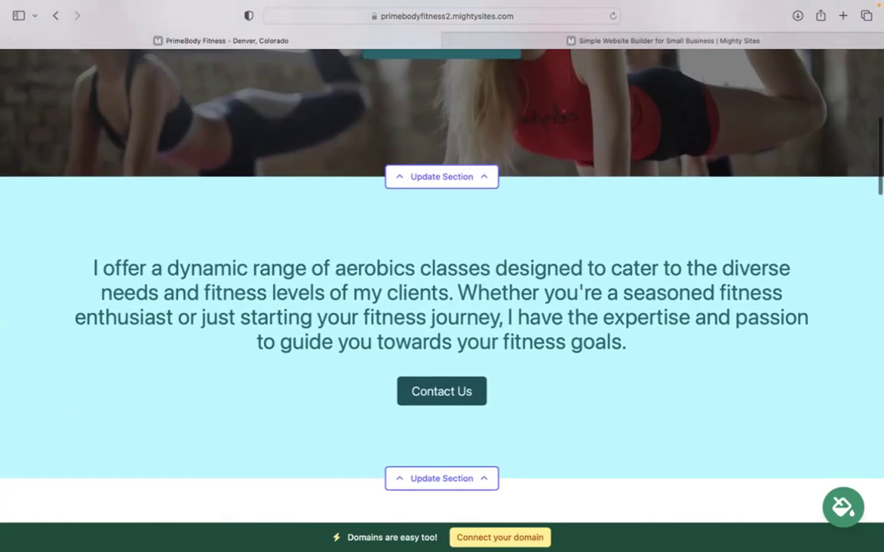
pyautogui.scroll(5, 442, 276)
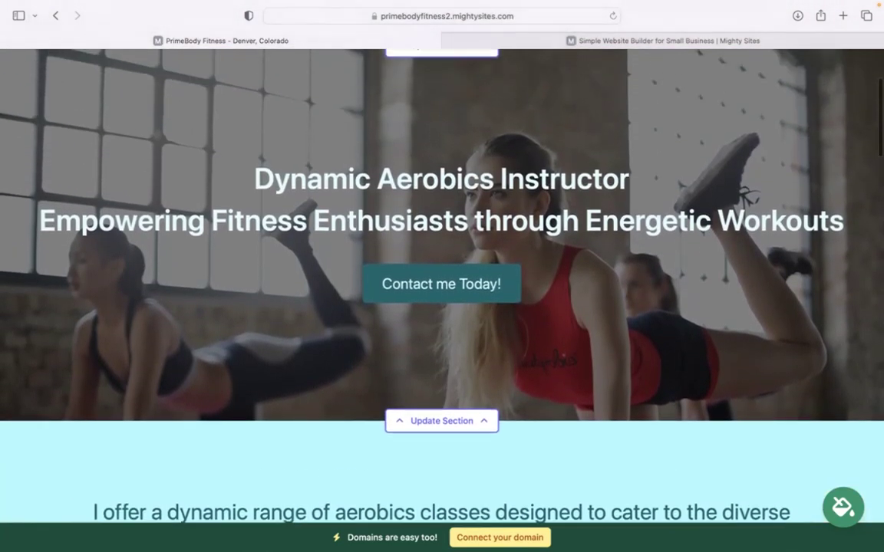
pyautogui.scroll(1, 442, 276)
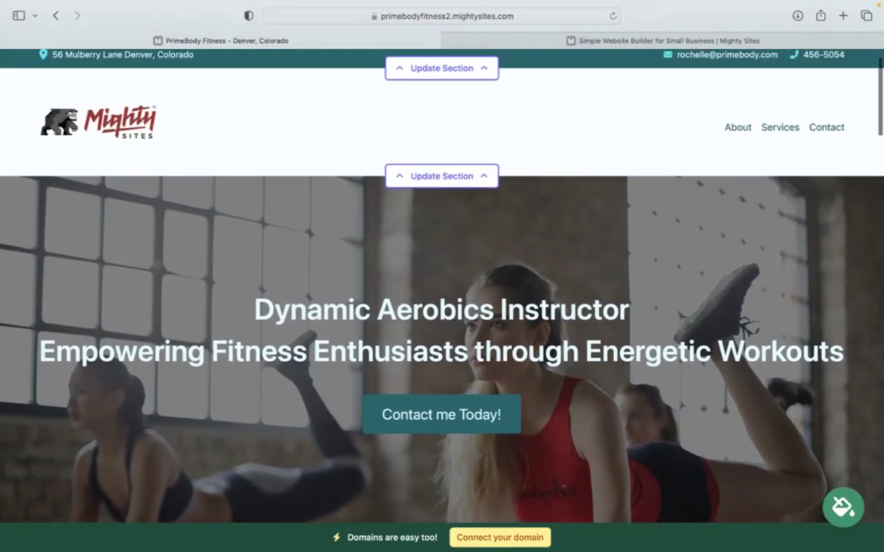
pyautogui.scroll(-3, 442, 276)
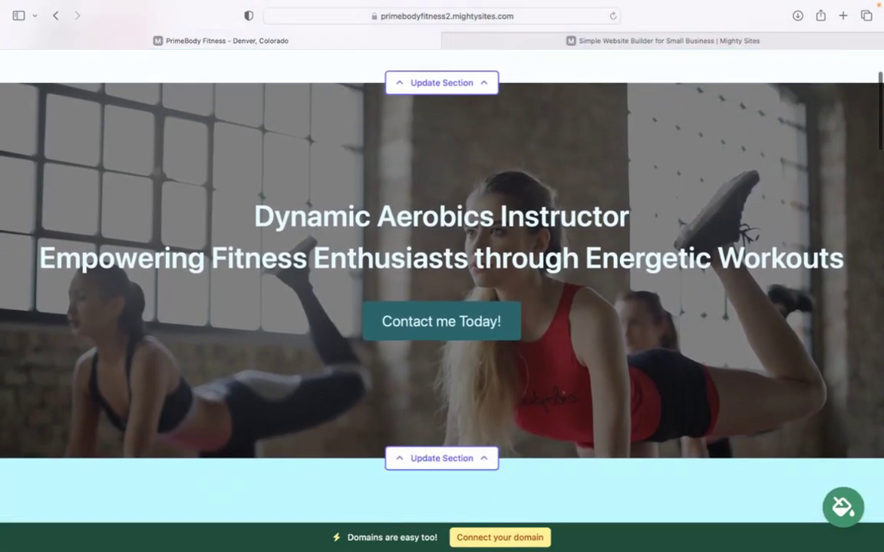